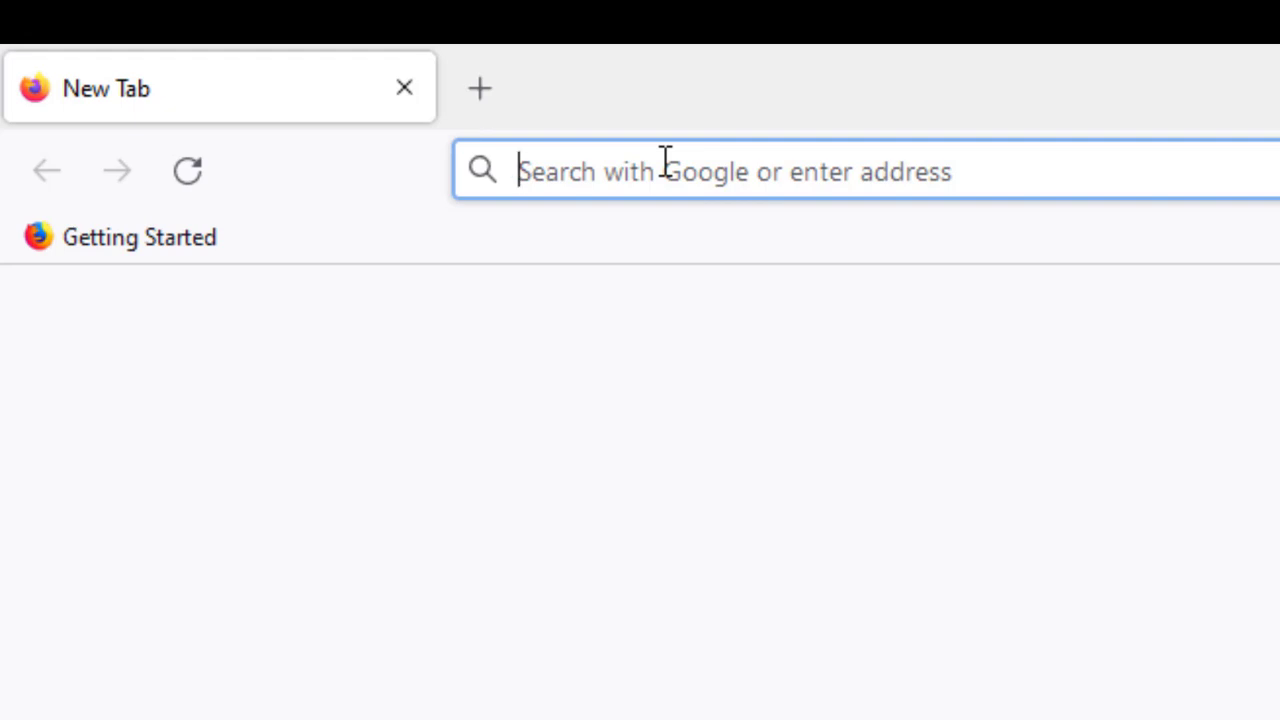
# - Load mail.kemenag.go.id in Firefox's address bar, correcting the typos first
pyautogui.write('MAIL.')
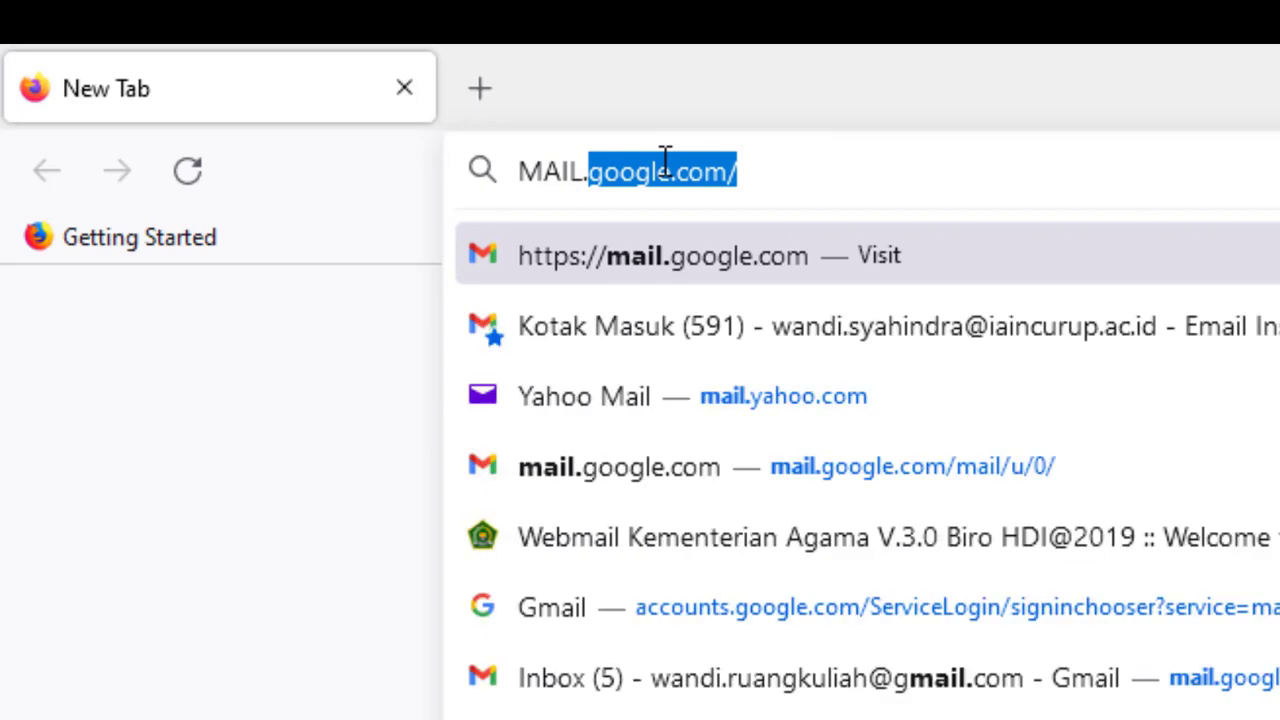
pyautogui.press('BackSpace')
pyautogui.press('BackSpace')
pyautogui.press('BackSpace')
pyautogui.press('BackSpace')
pyautogui.press('BackSpace')
pyautogui.press('BackSpace')
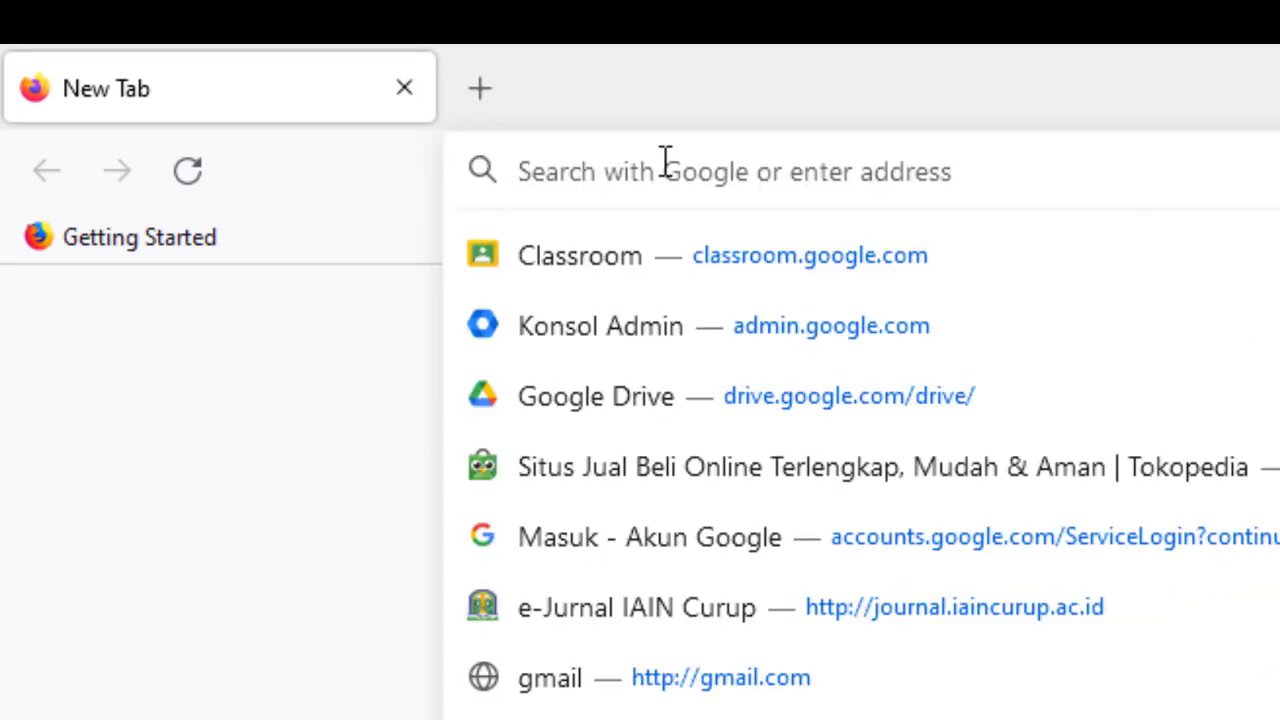
pyautogui.write('mail.kemenga')
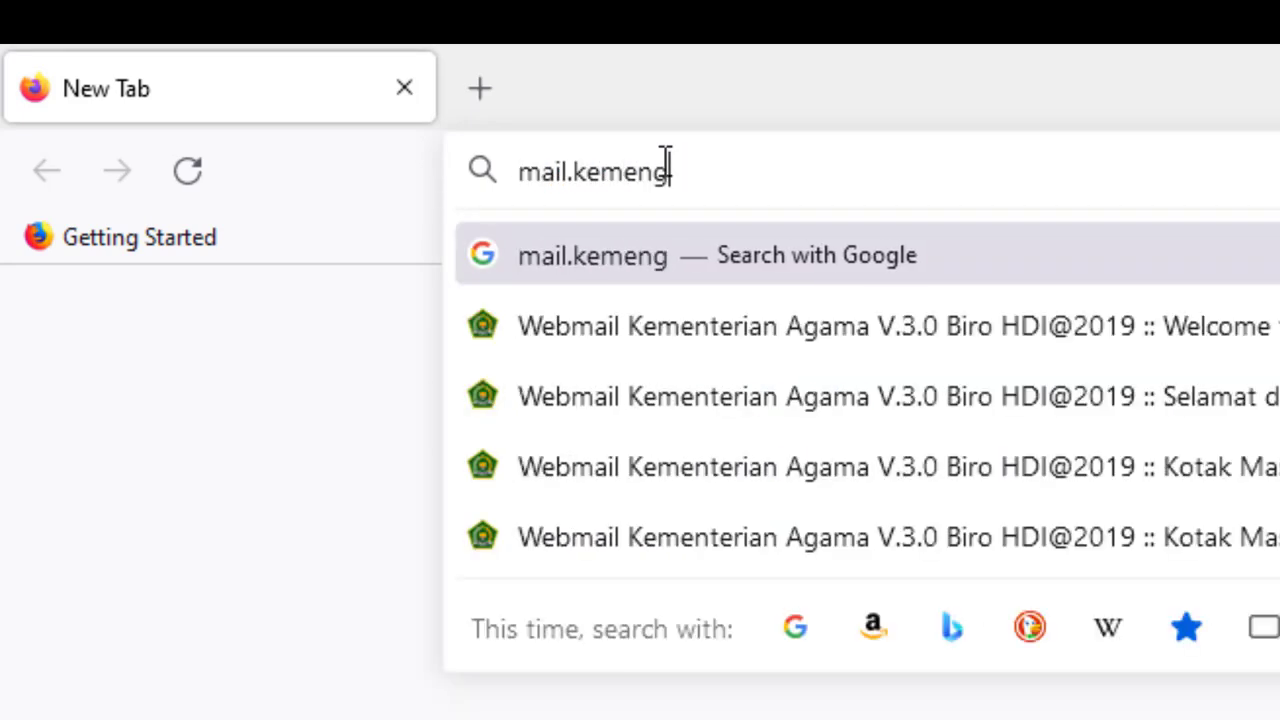
pyautogui.press('BackSpace')
pyautogui.press('BackSpace')
pyautogui.write('ag.go.id')
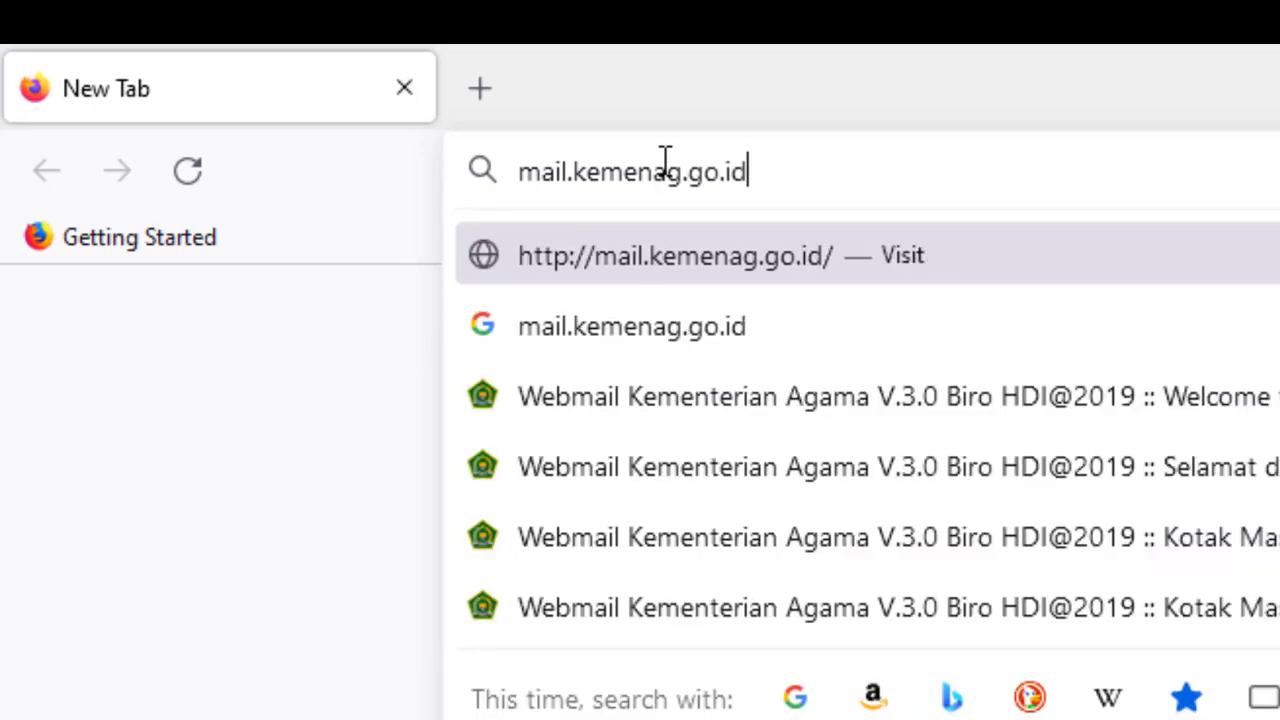
pyautogui.press('Return')
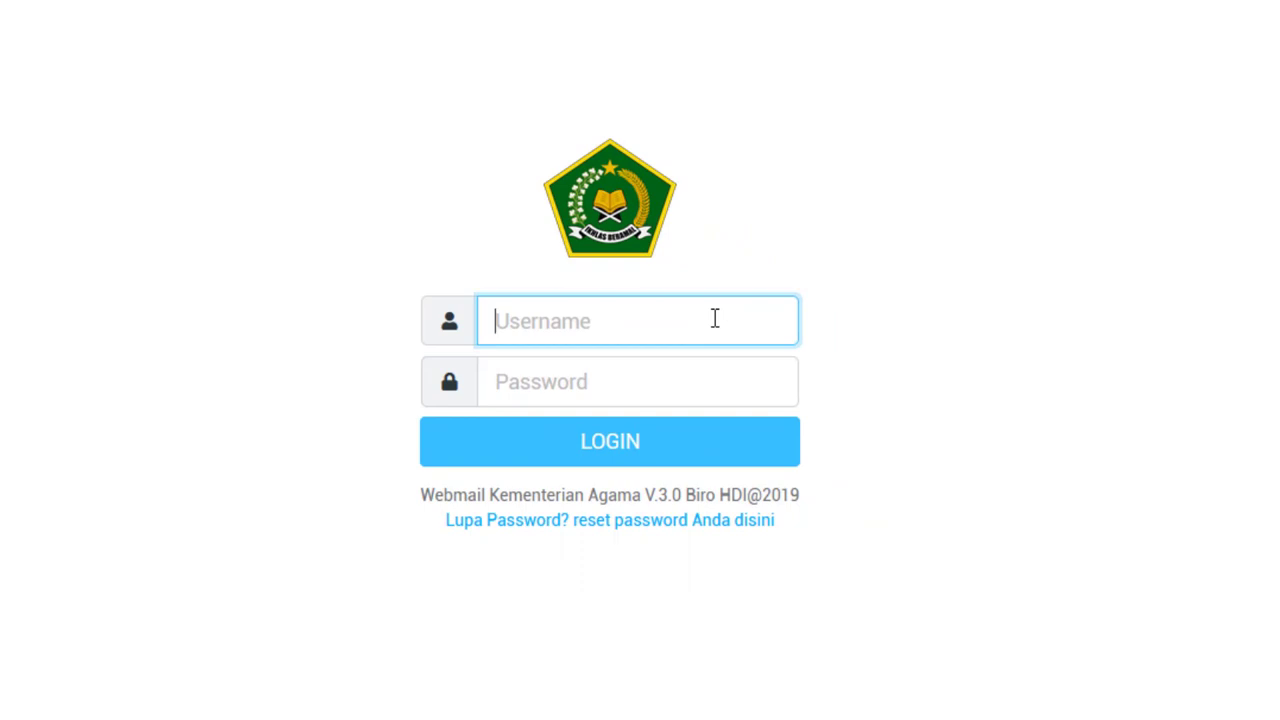
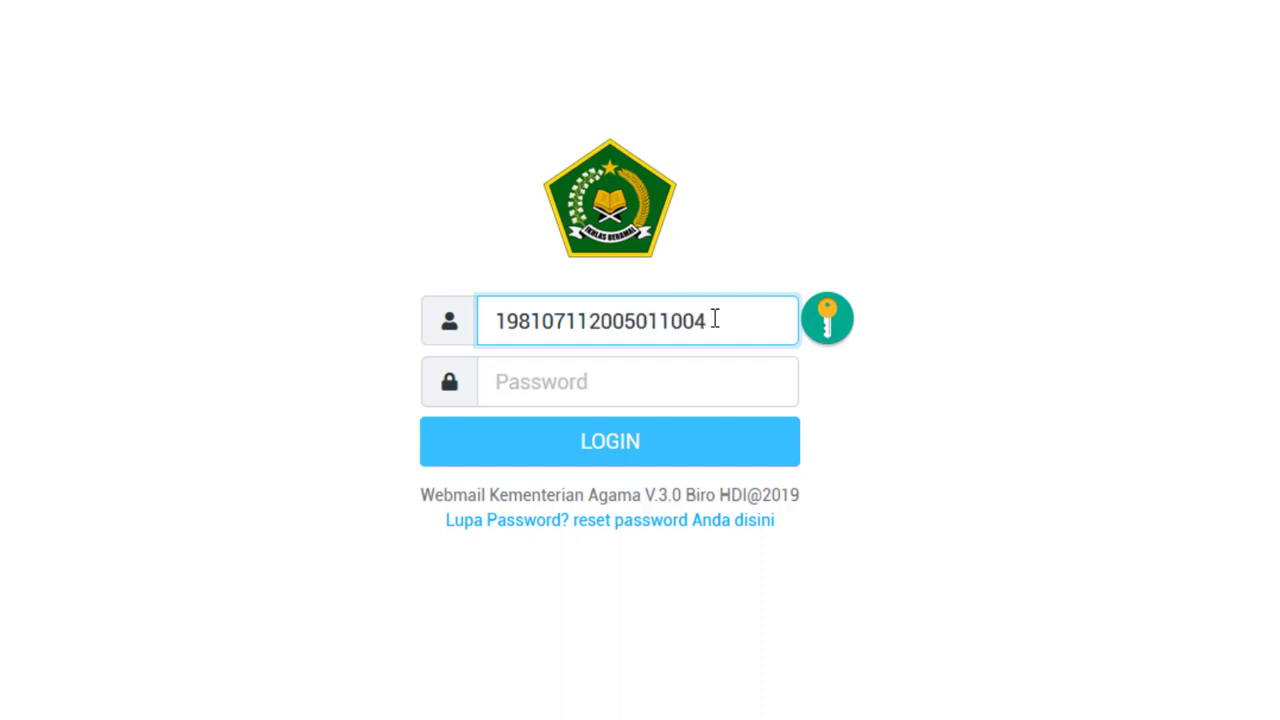
# - Sign in to the webmail with the employee NIP as username and the account password
pyautogui.press('Tab')
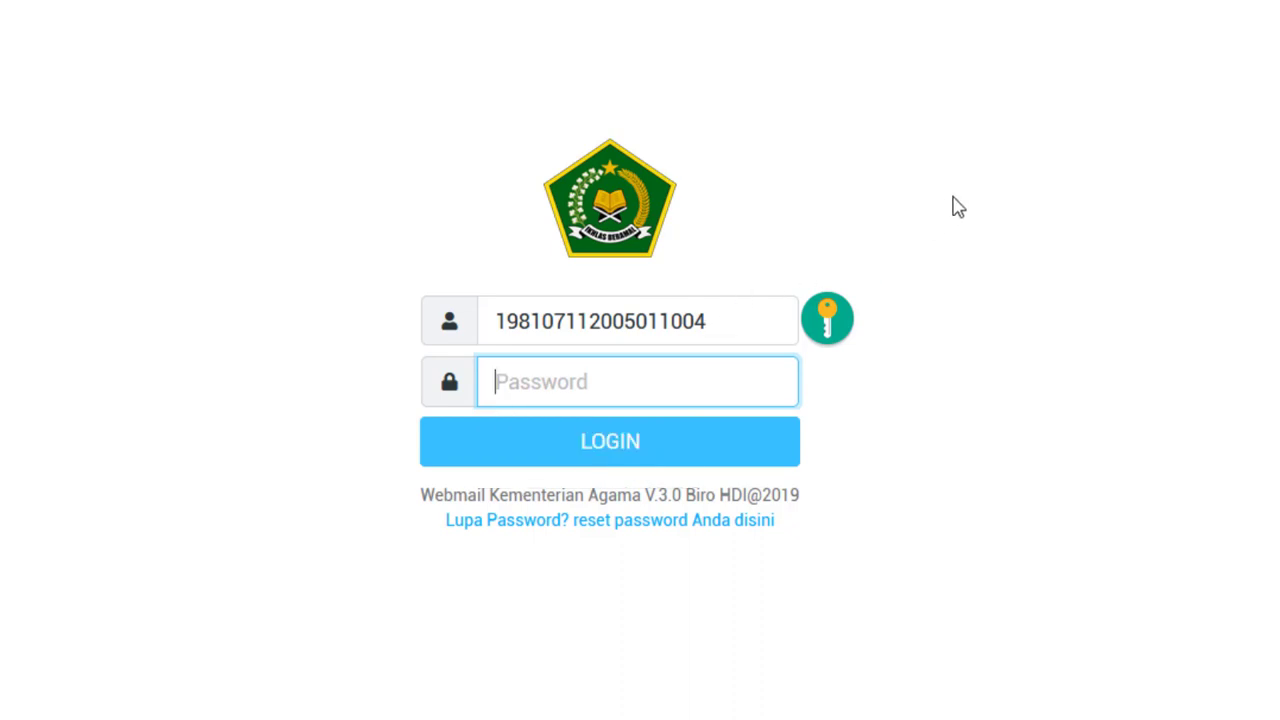
pyautogui.write('***')
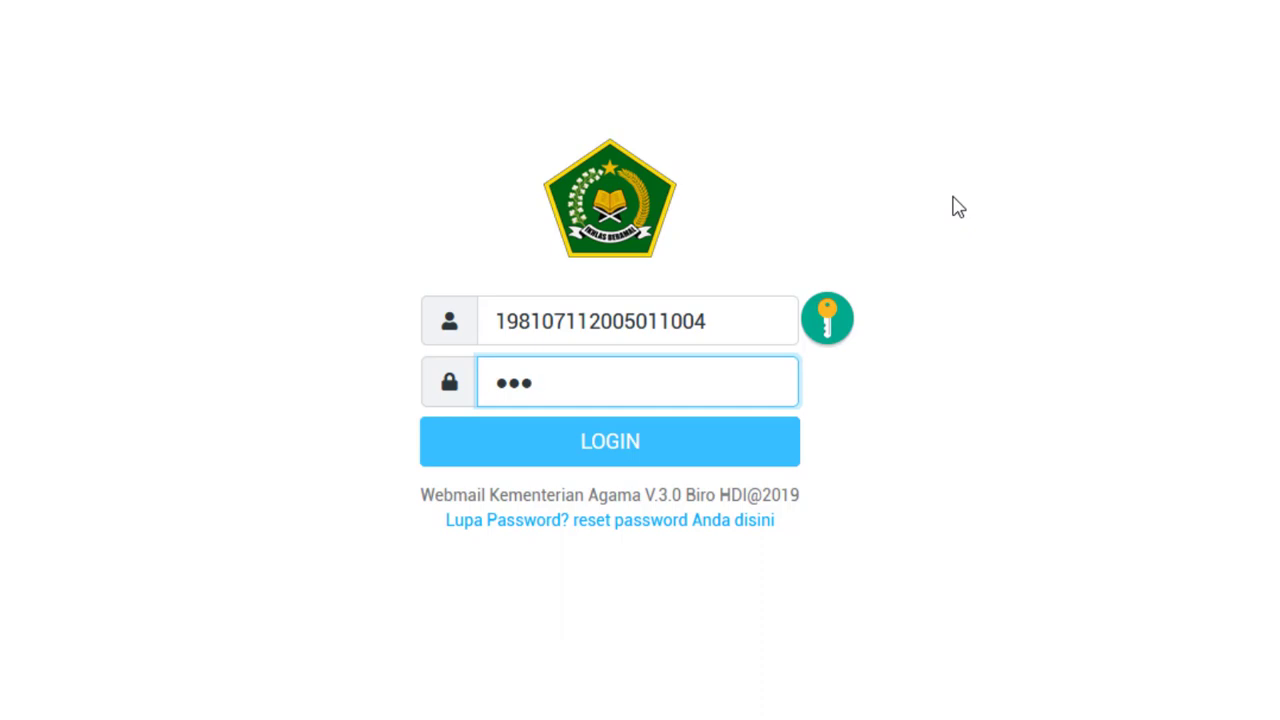
pyautogui.write('*******')
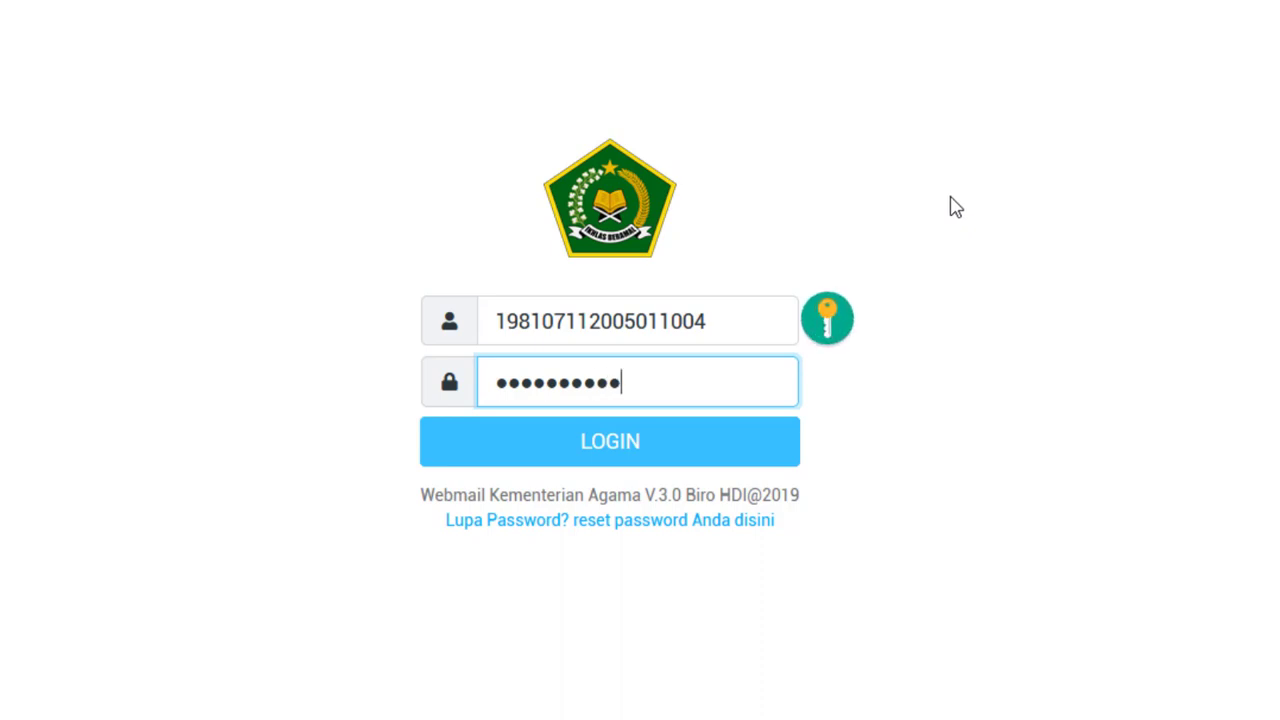
pyautogui.click(606, 448)
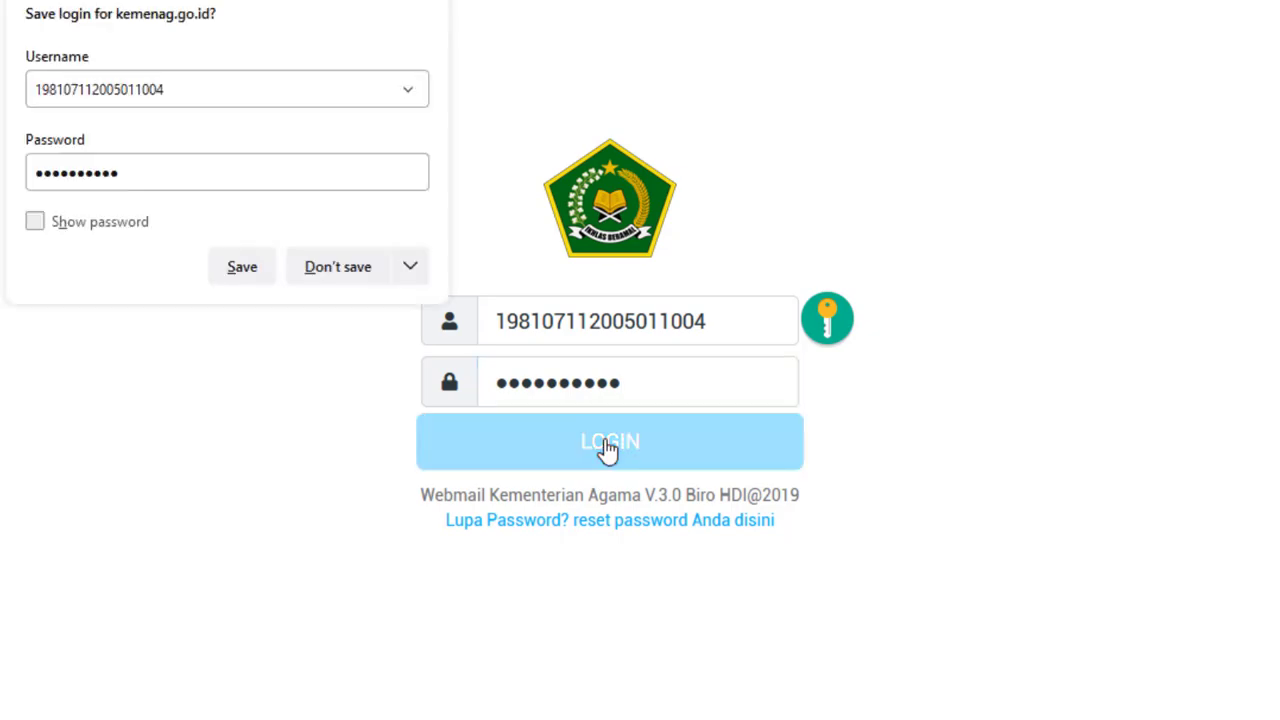
# - Decline Firefox's save-login prompt, dismiss the security warning, and close the folder actions menu
pyautogui.click(362, 270)
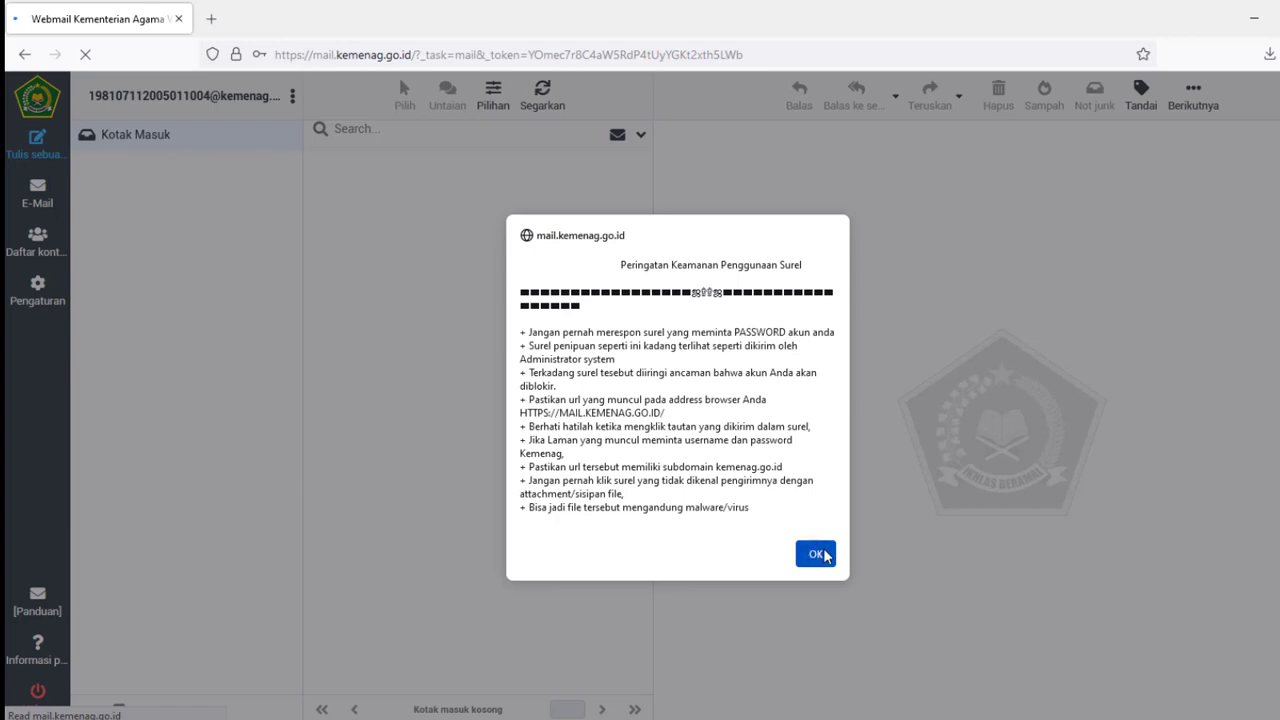
pyautogui.click(818, 556)
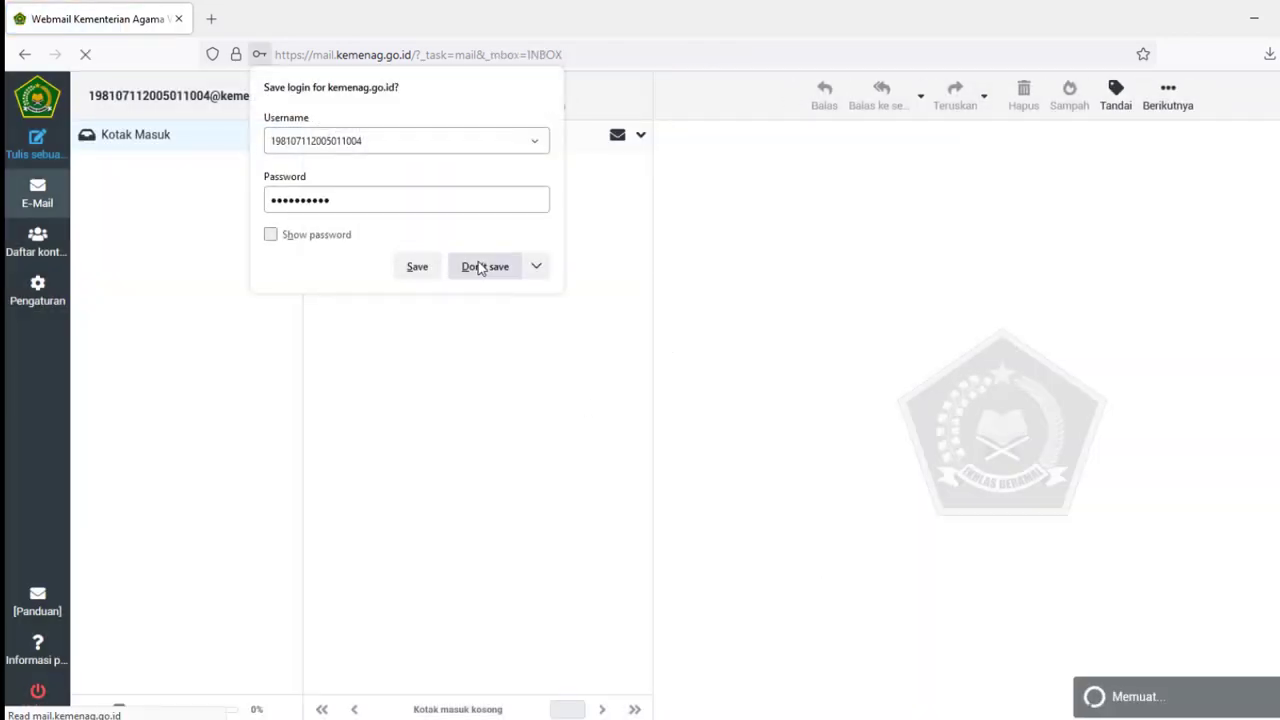
pyautogui.click(481, 267)
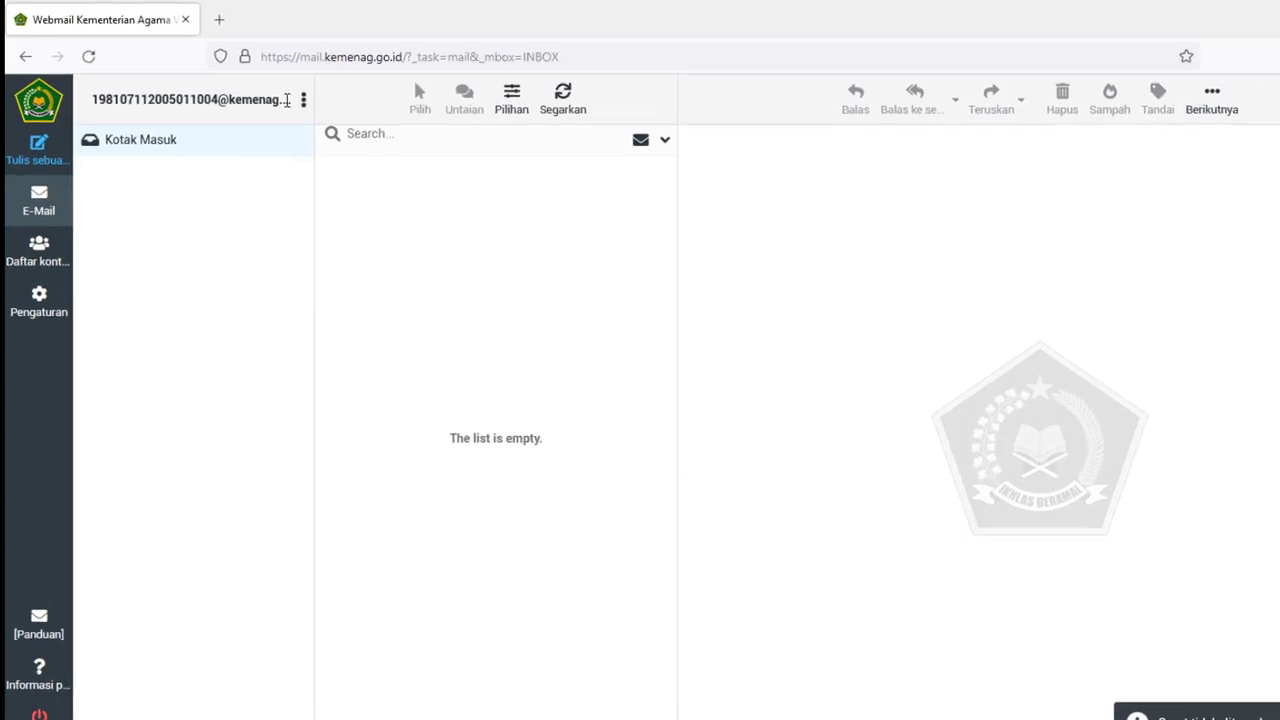
pyautogui.click(303, 99)
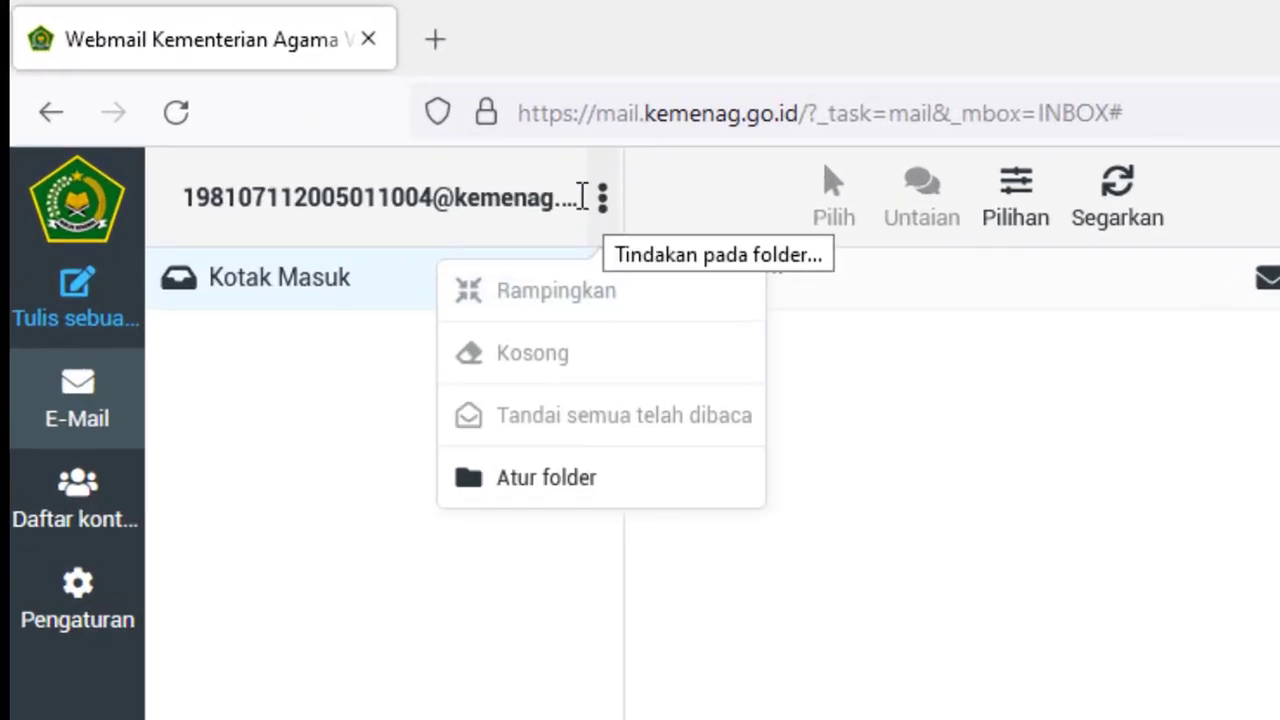
pyautogui.click(182, 196)
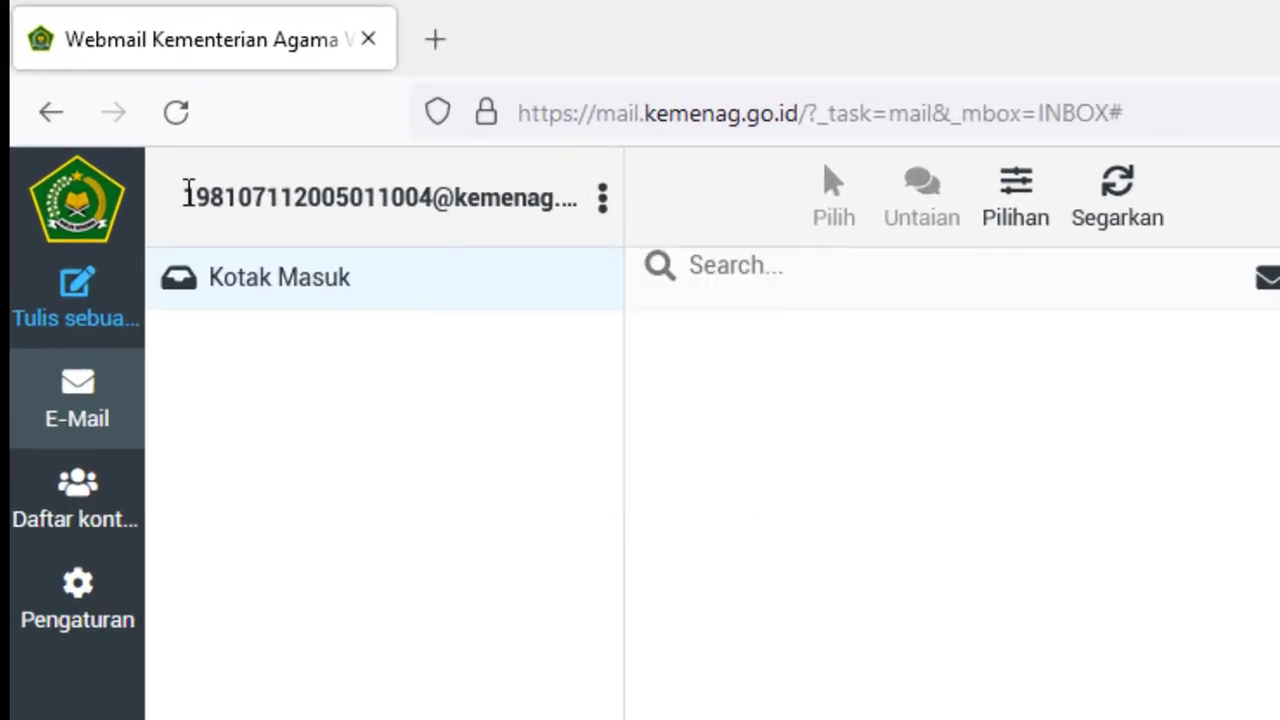
# - Go to Pengaturan and open its Password section
pyautogui.moveTo(187, 194); pyautogui.dragTo(432, 212)
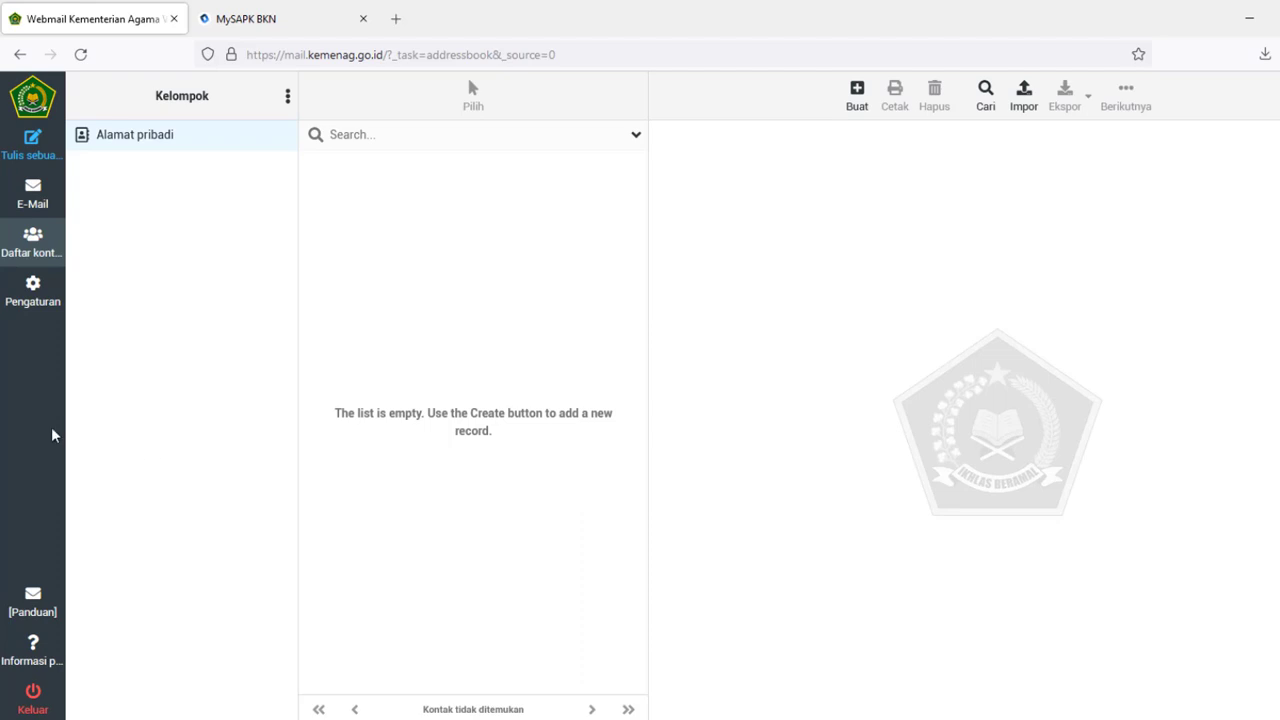
pyautogui.click(14, 300)
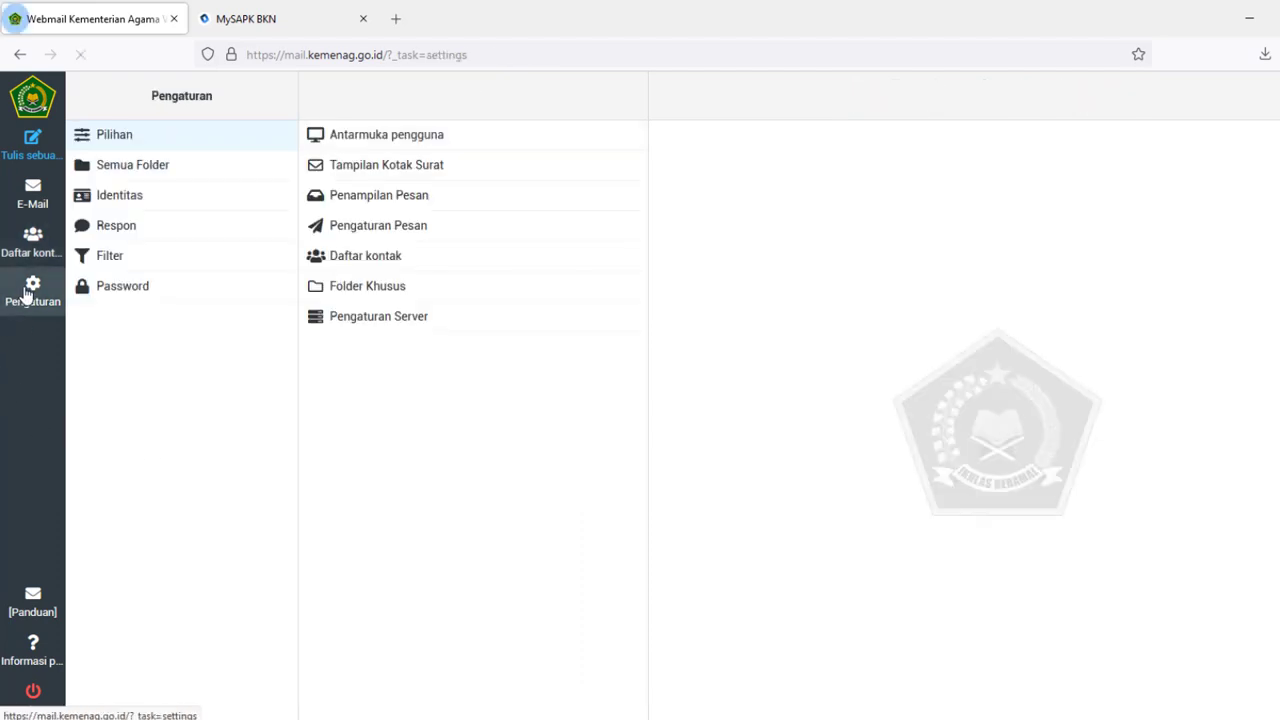
pyautogui.click(123, 286)
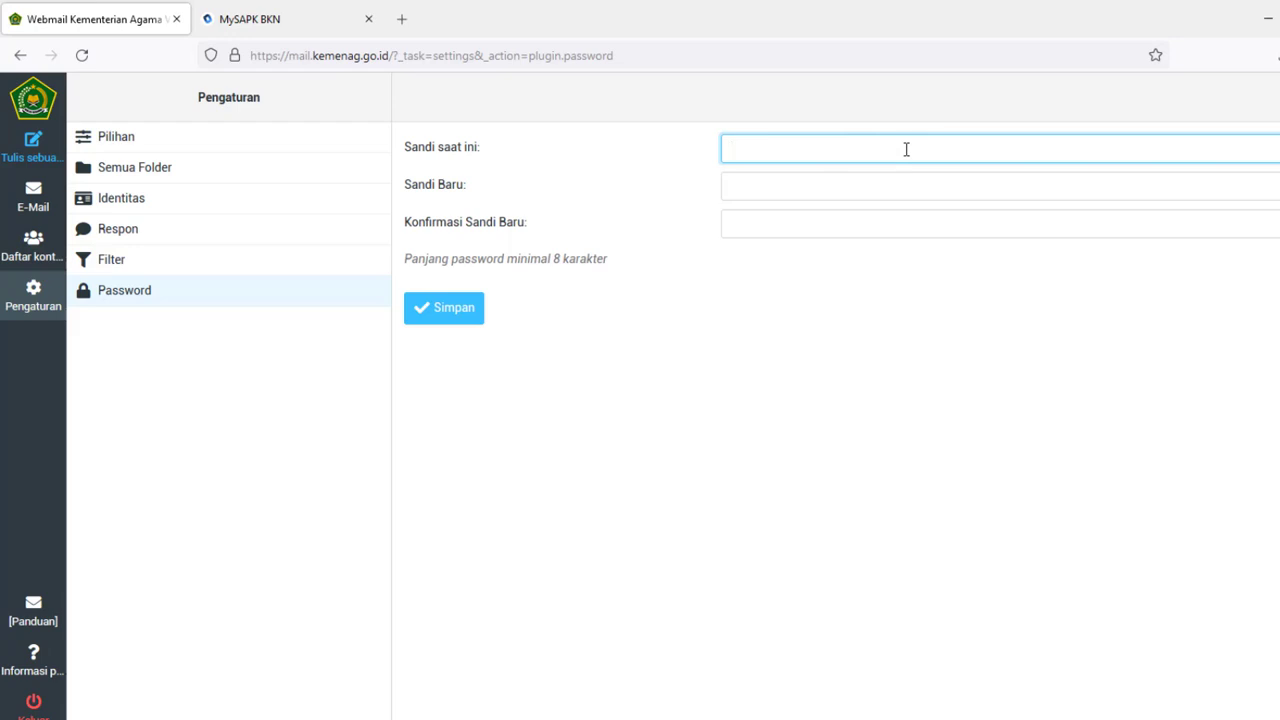
# - Enter the current password, the new password and its confirmation, then save with Simpan
pyautogui.write('•••')
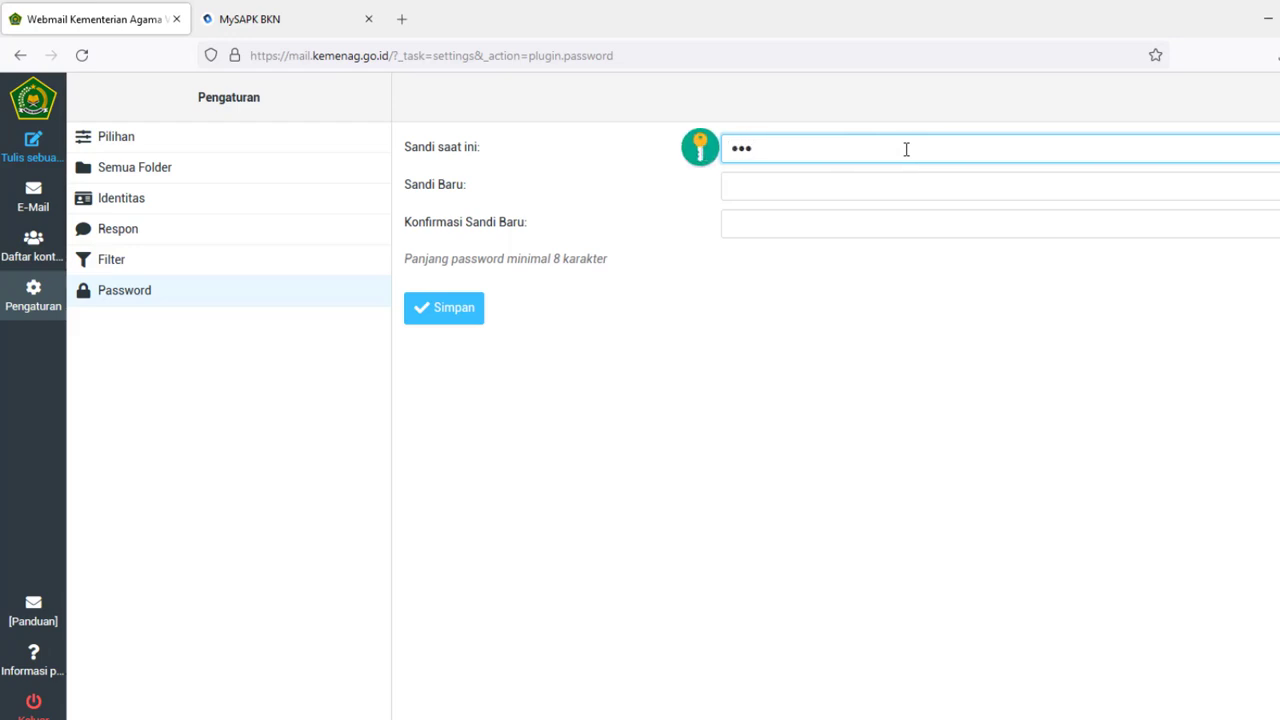
pyautogui.write('•••••••')
pyautogui.click(880, 186)
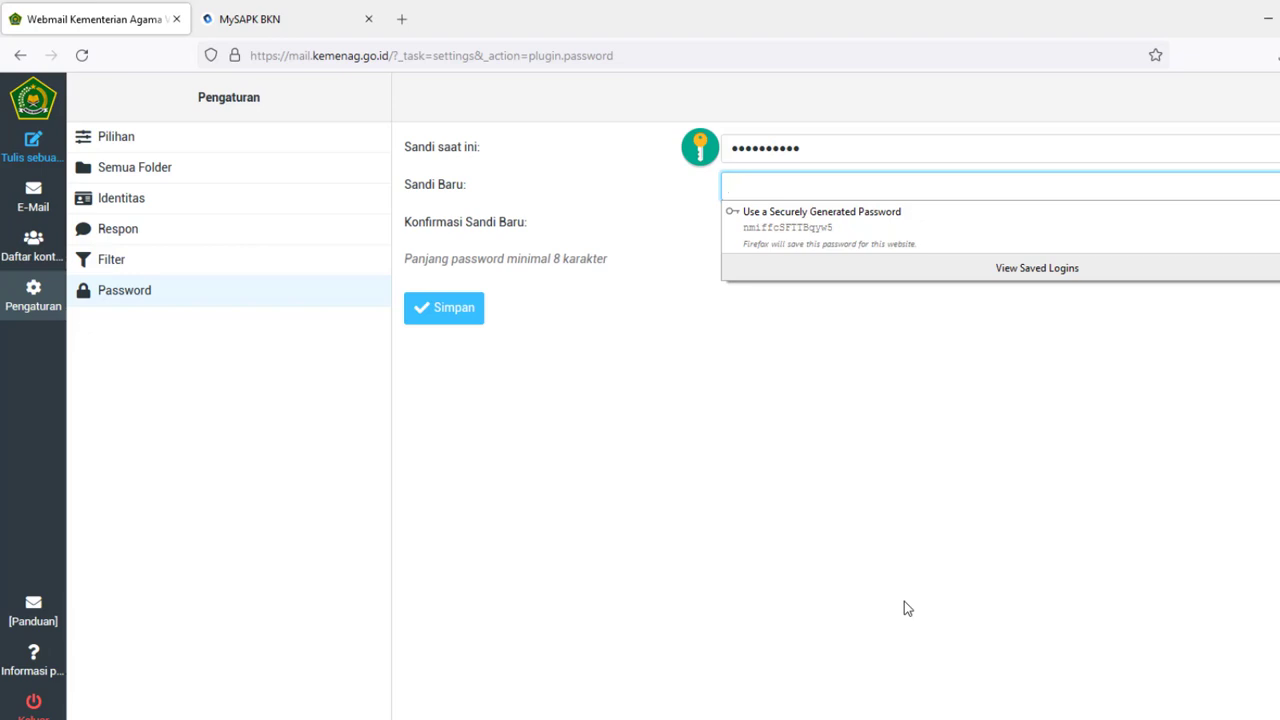
pyautogui.write('•••••••••••••••')
pyautogui.click(821, 568)
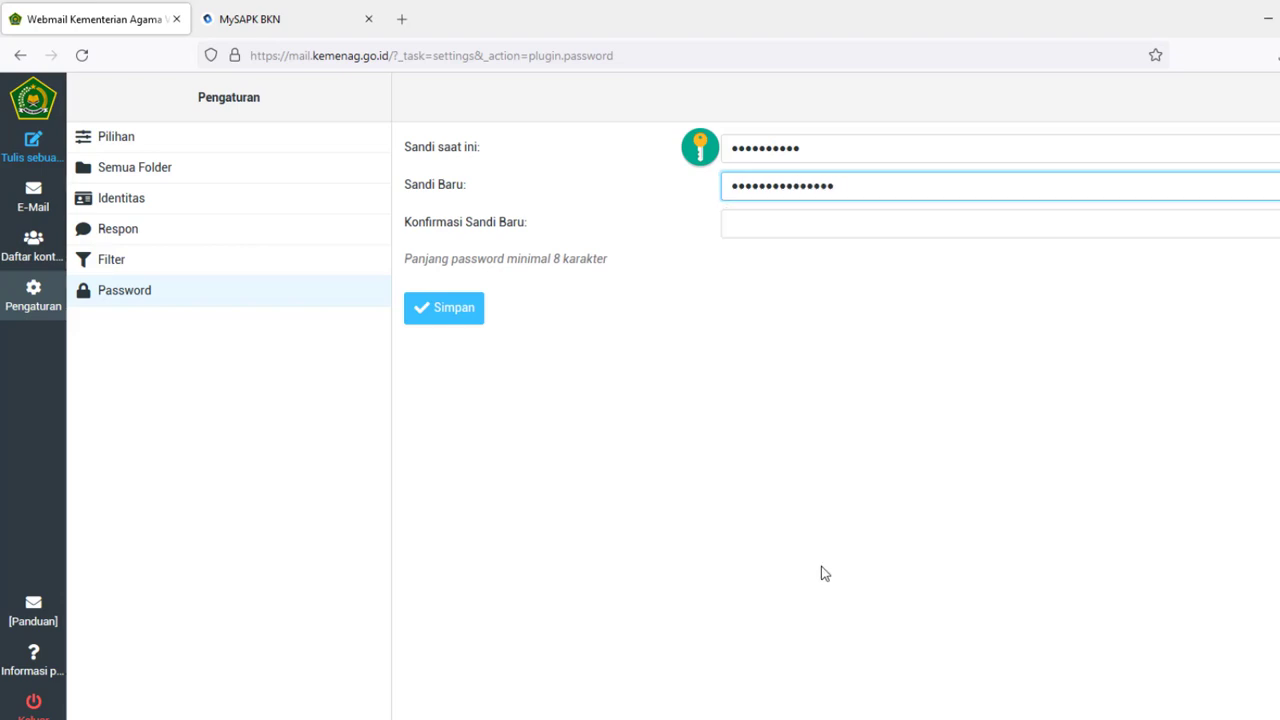
pyautogui.click(780, 221)
pyautogui.write('•••••••••••••••')
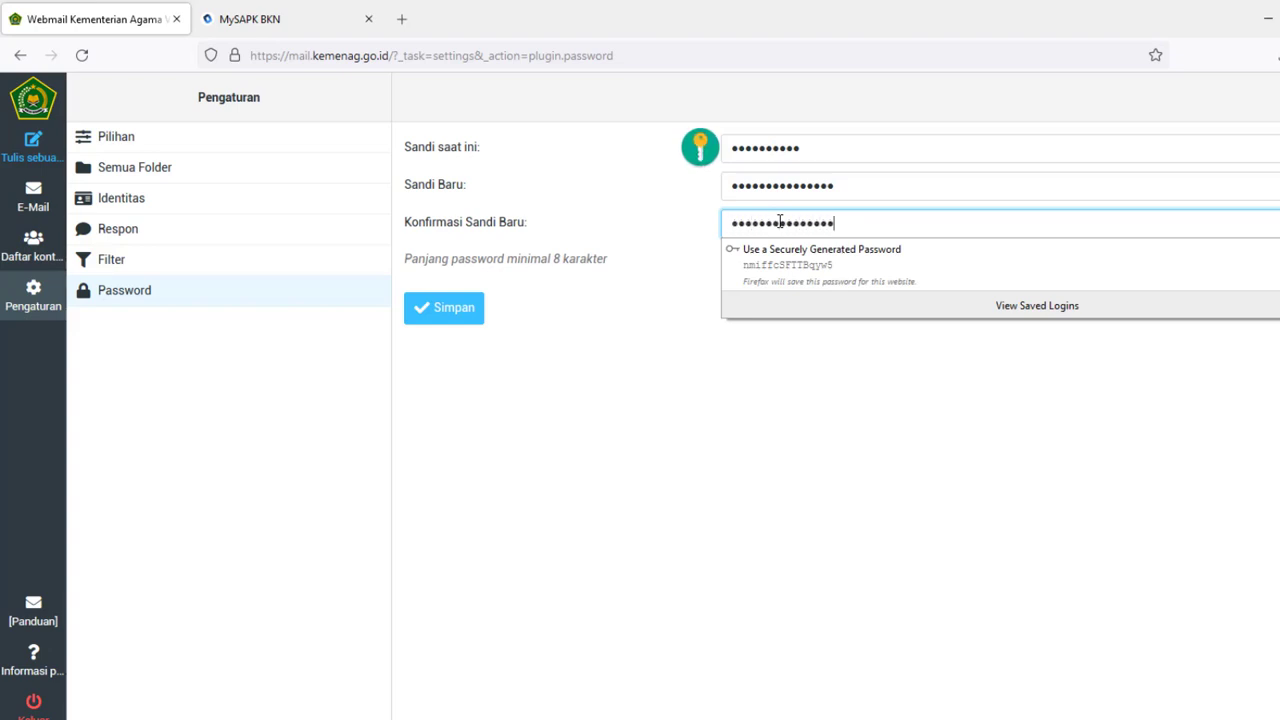
pyautogui.click(816, 396)
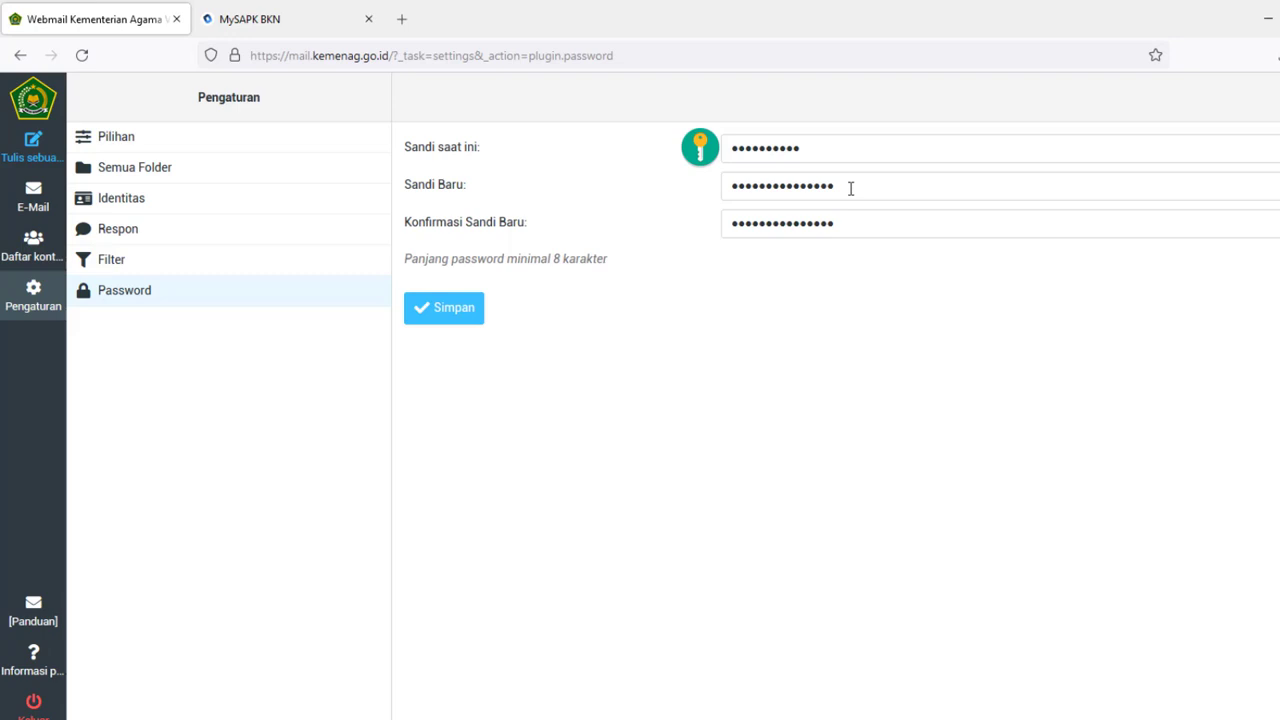
pyautogui.click(448, 314)
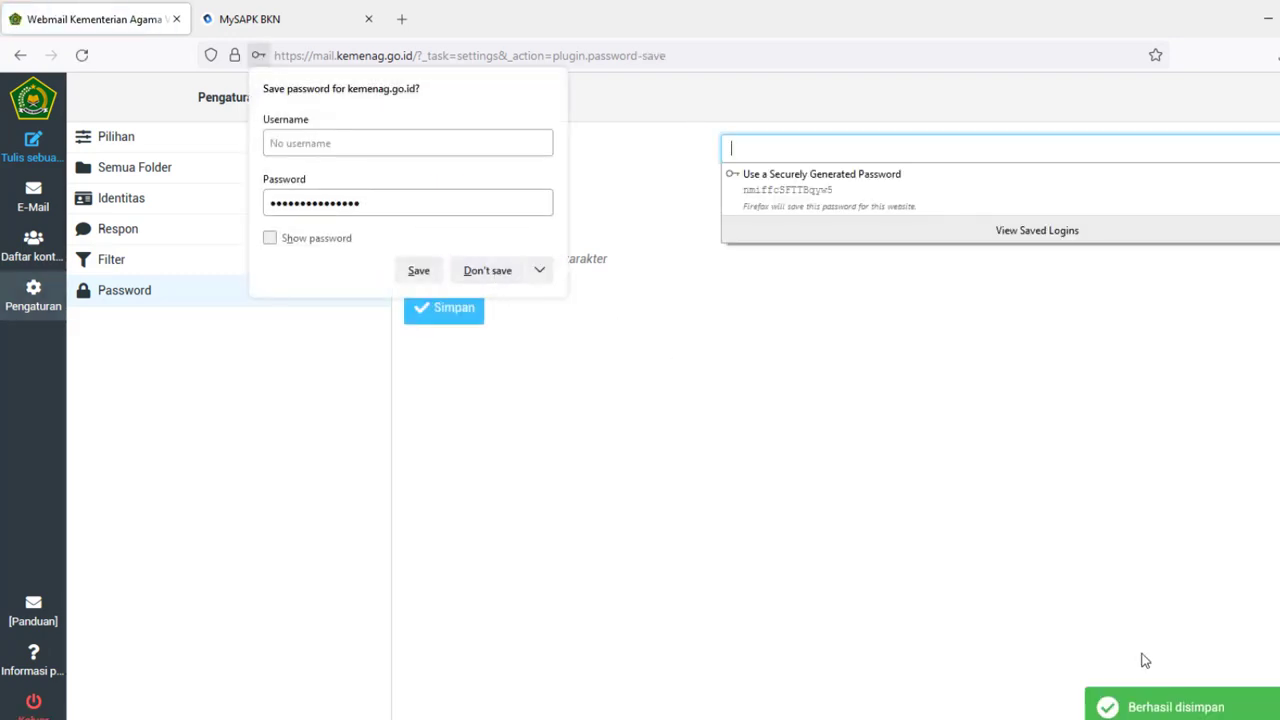
# - Decline saving the new password in Firefox and sign out of the webmail
pyautogui.click(487, 270)
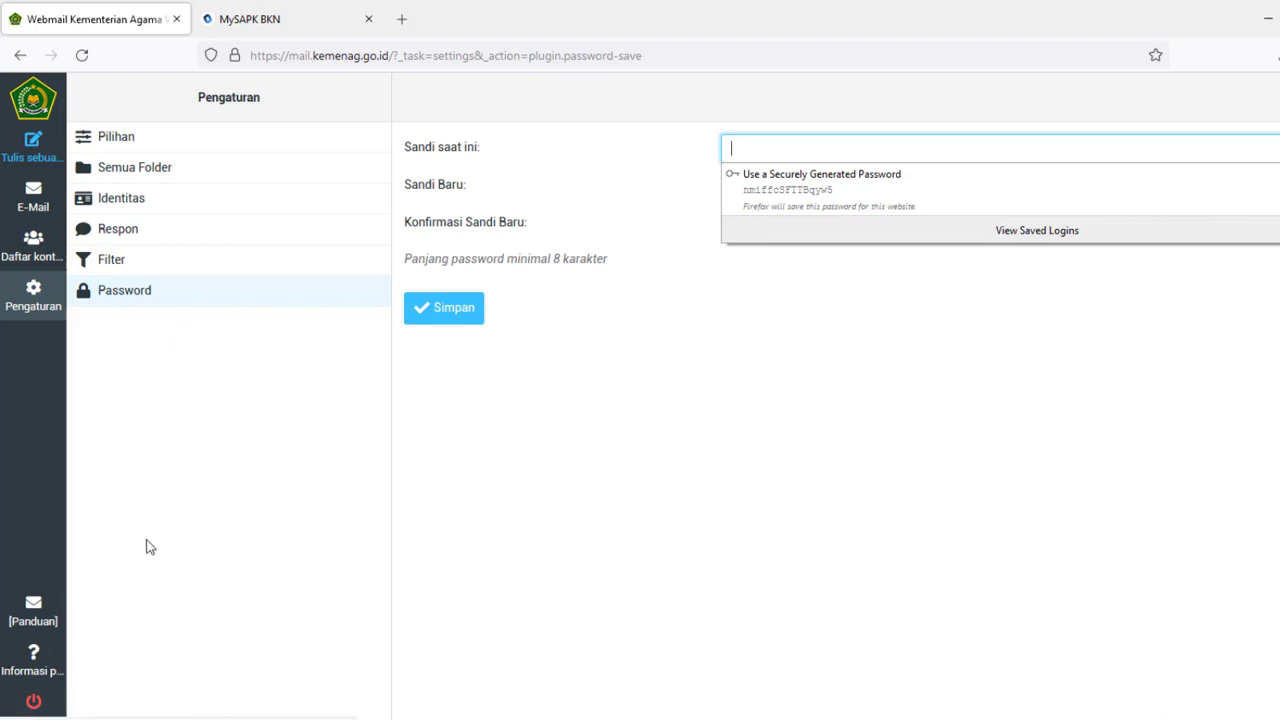
pyautogui.click(33, 705)
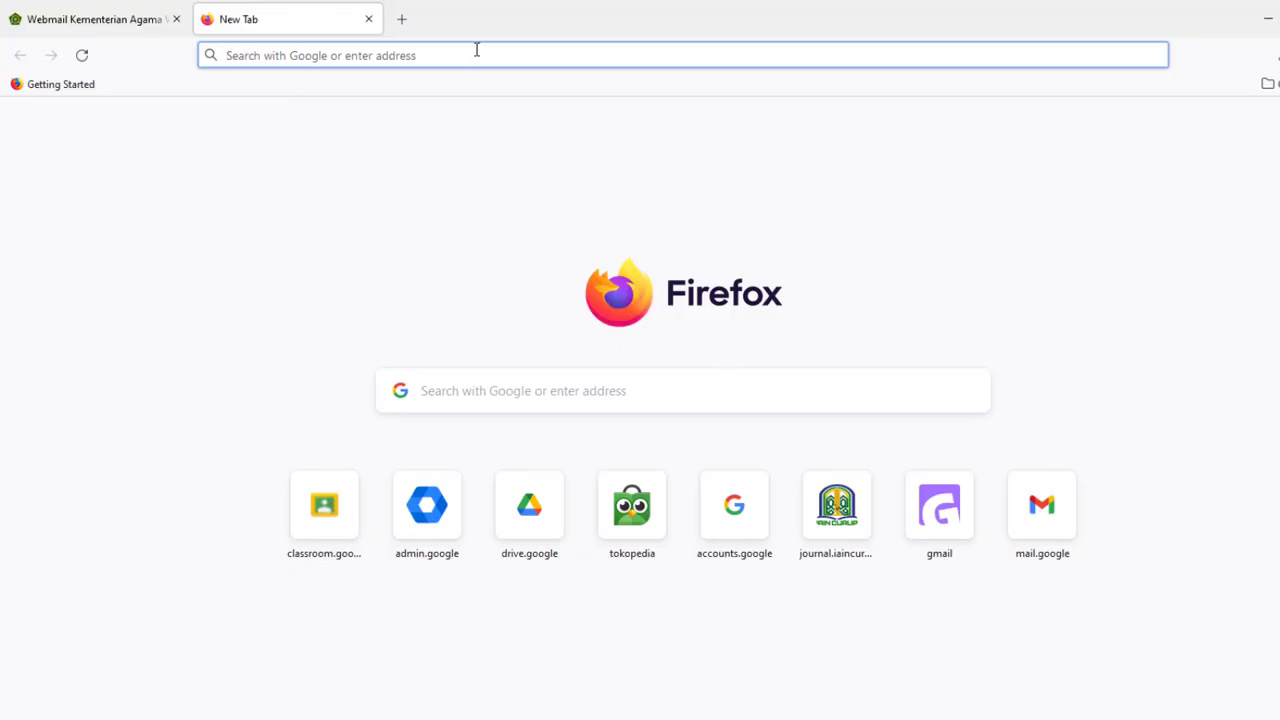
# - Load mysapk.bkn.go.id in the new tab
pyautogui.click(492, 58)
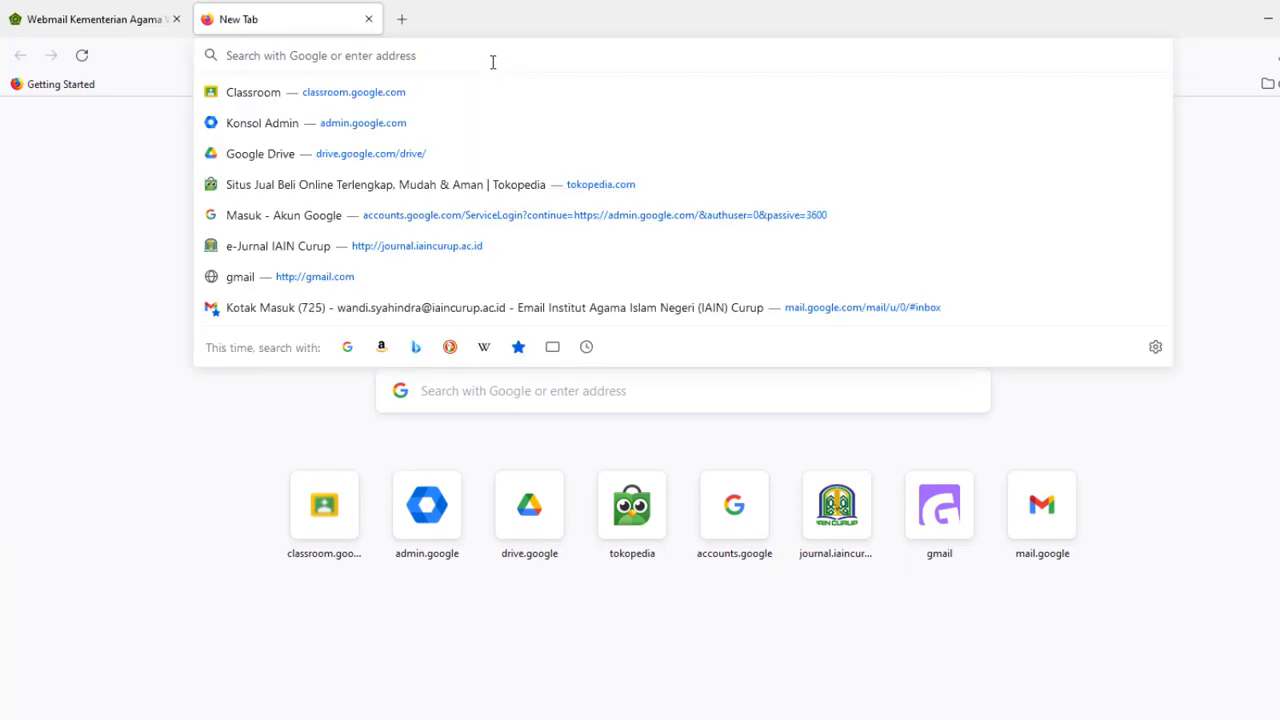
pyautogui.write('mysa')
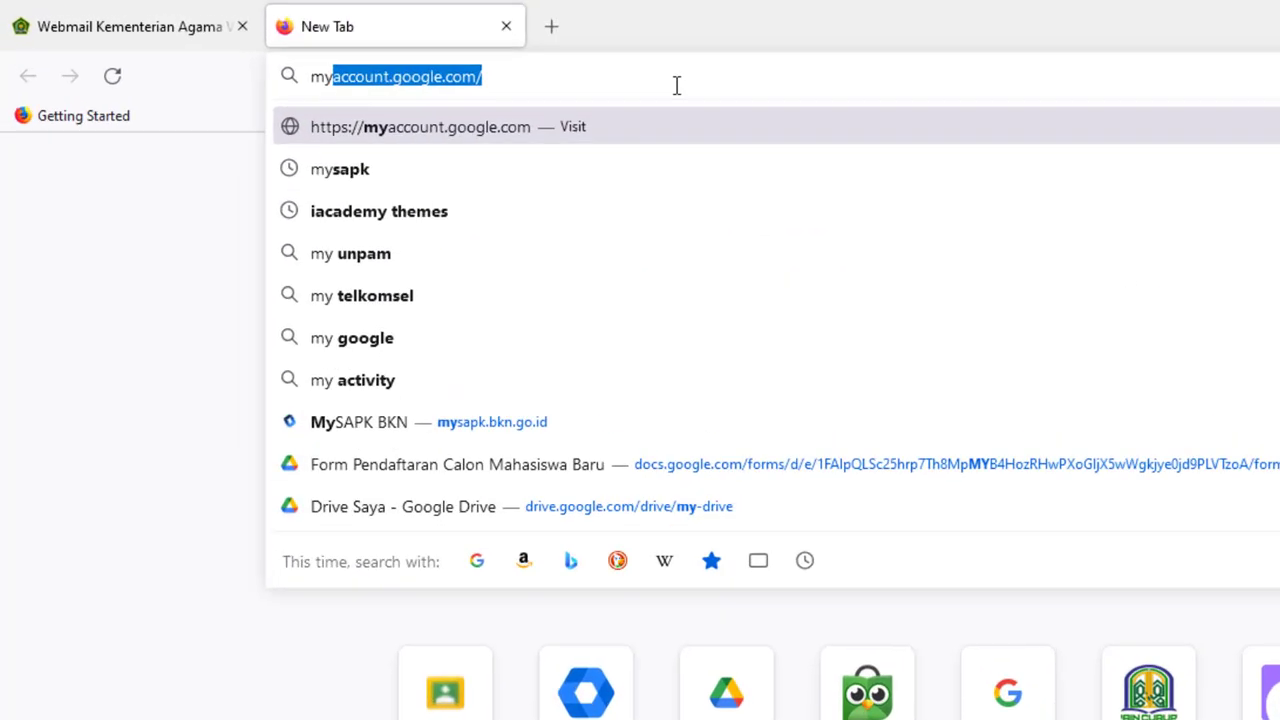
pyautogui.write('pk.')
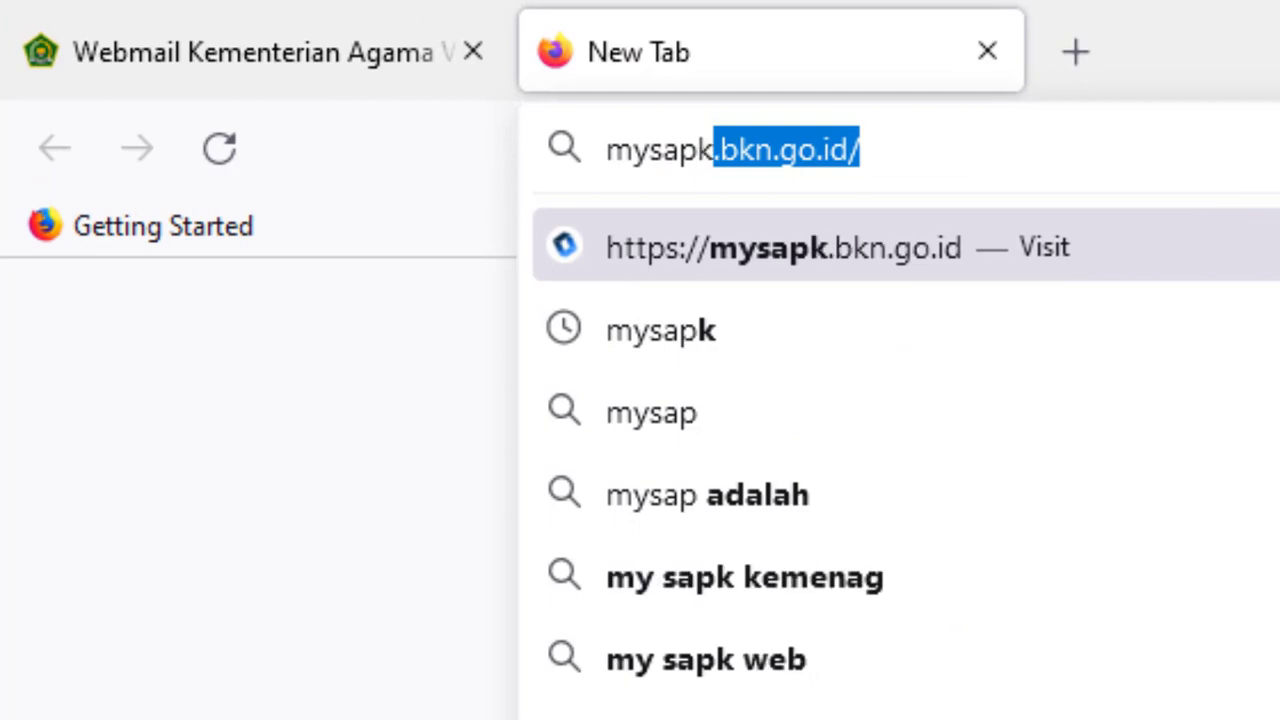
pyautogui.write('bkn.go')
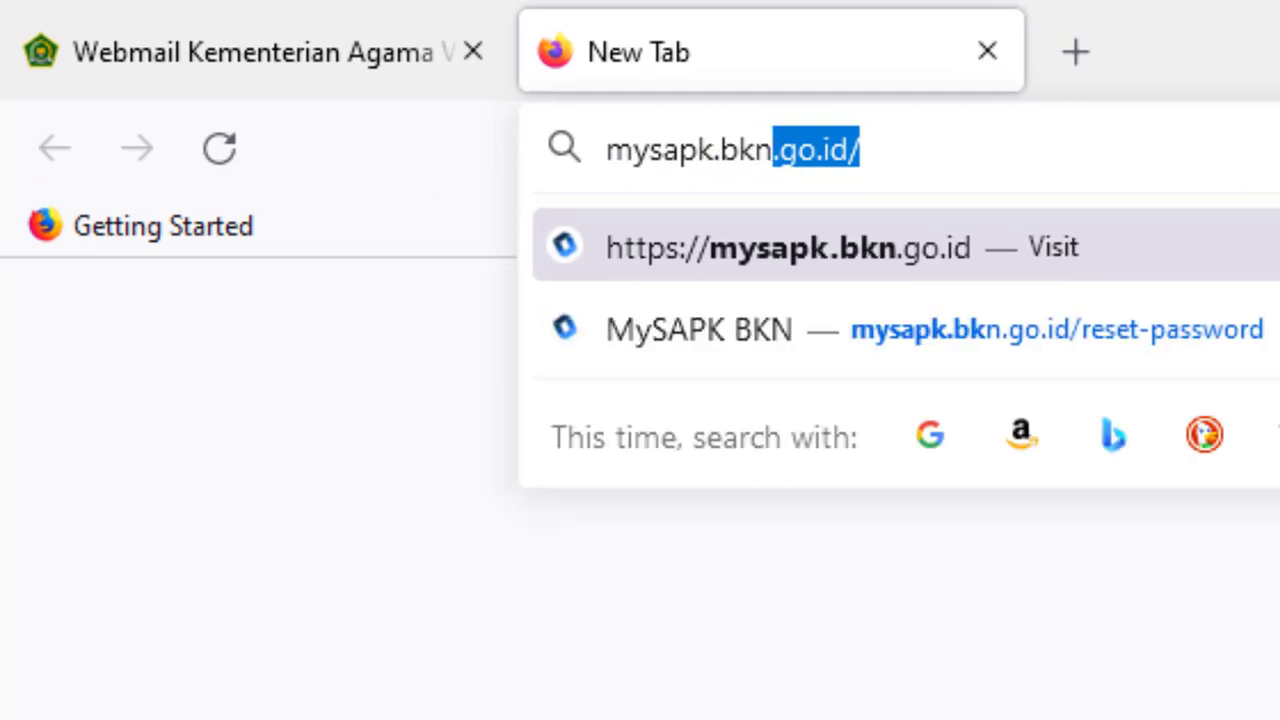
pyautogui.write('.id')
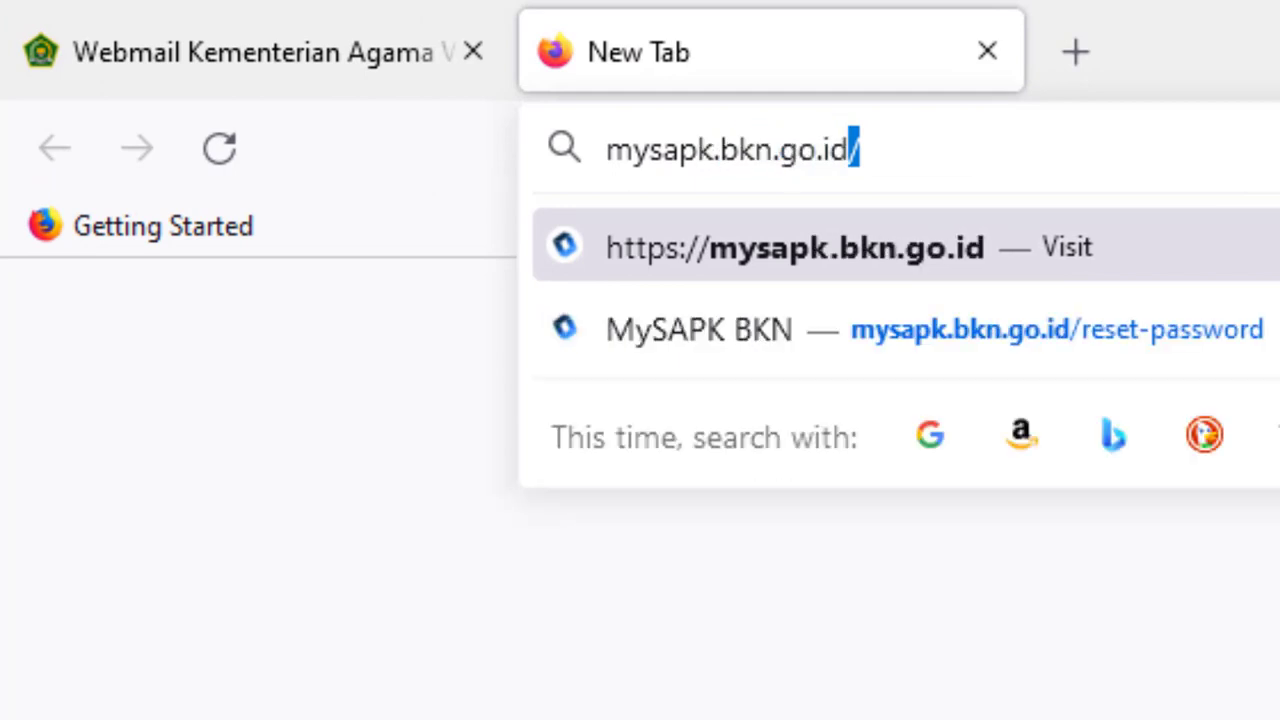
pyautogui.press('Return')
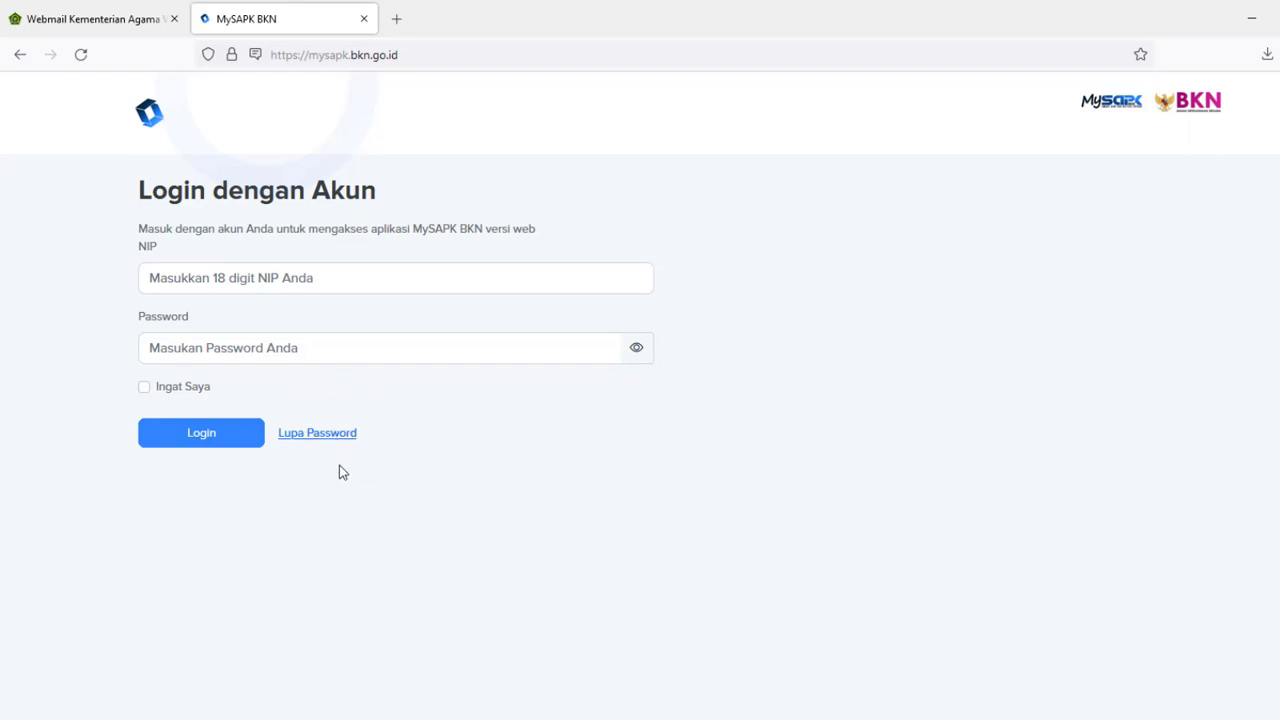
# - Open the Lupa Password form and enter the employee NIP
pyautogui.click(335, 436)
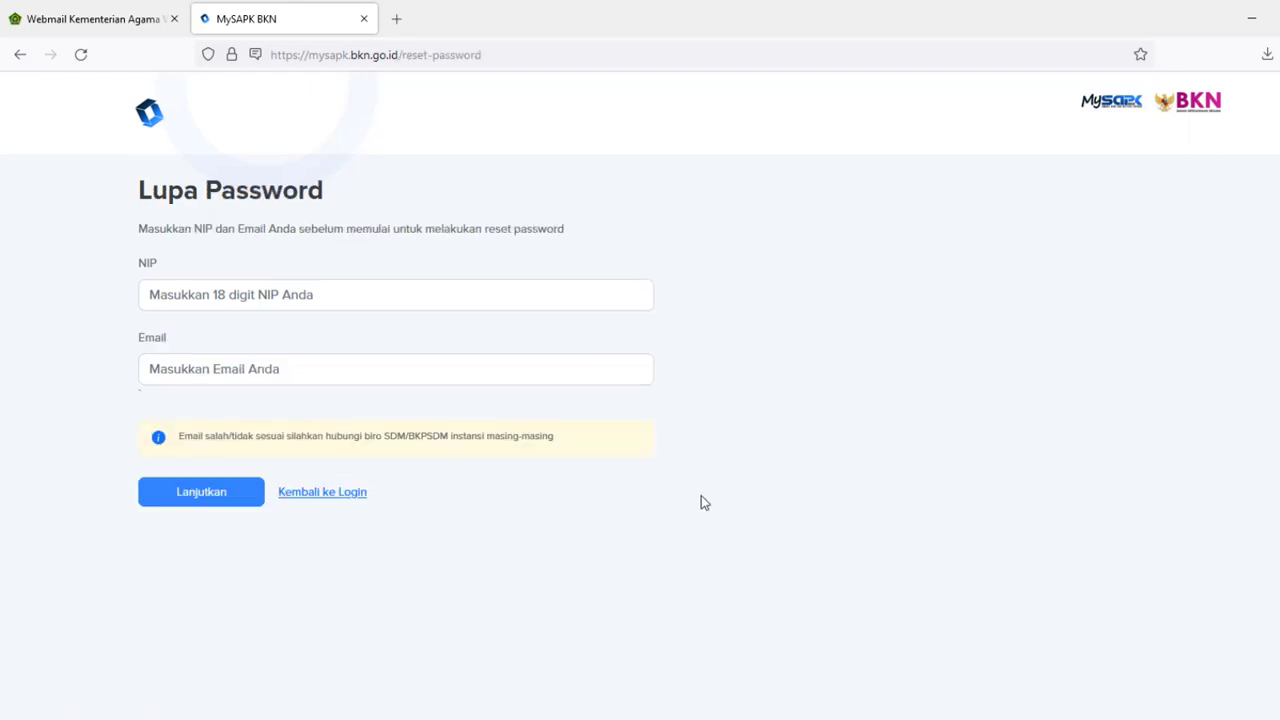
pyautogui.click(208, 294)
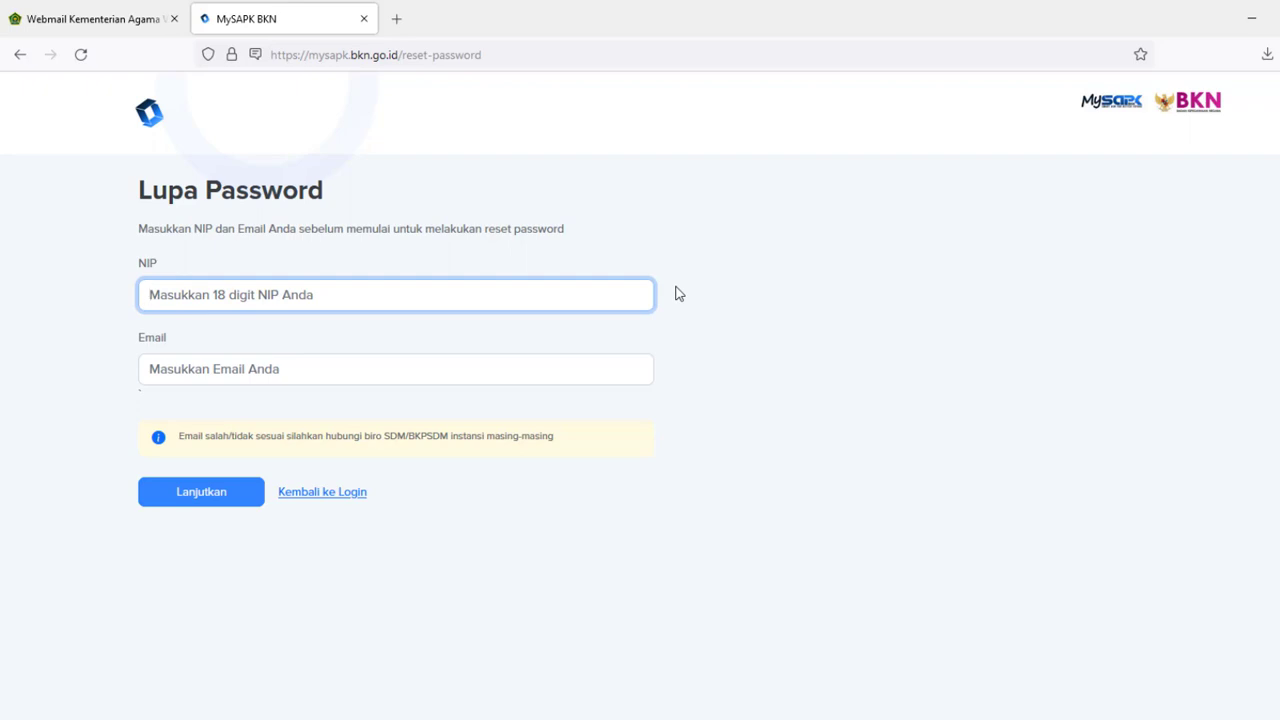
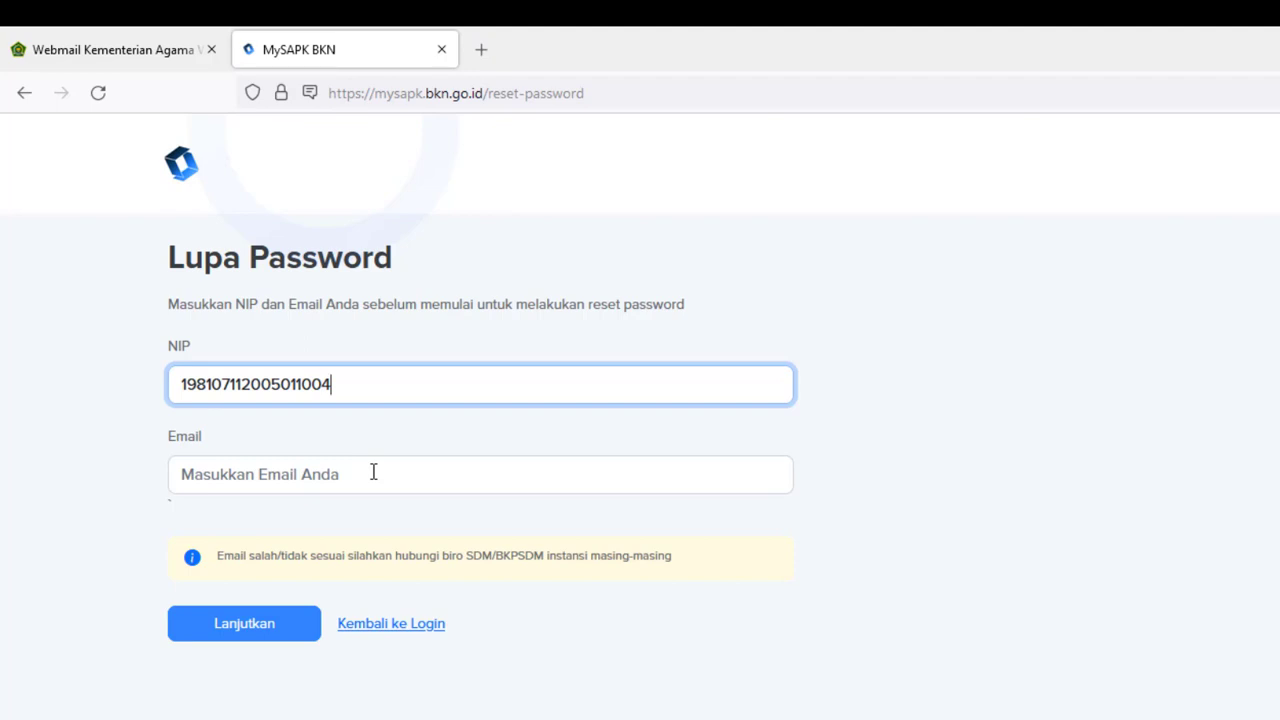
pyautogui.click(373, 472)
pyautogui.write('1')
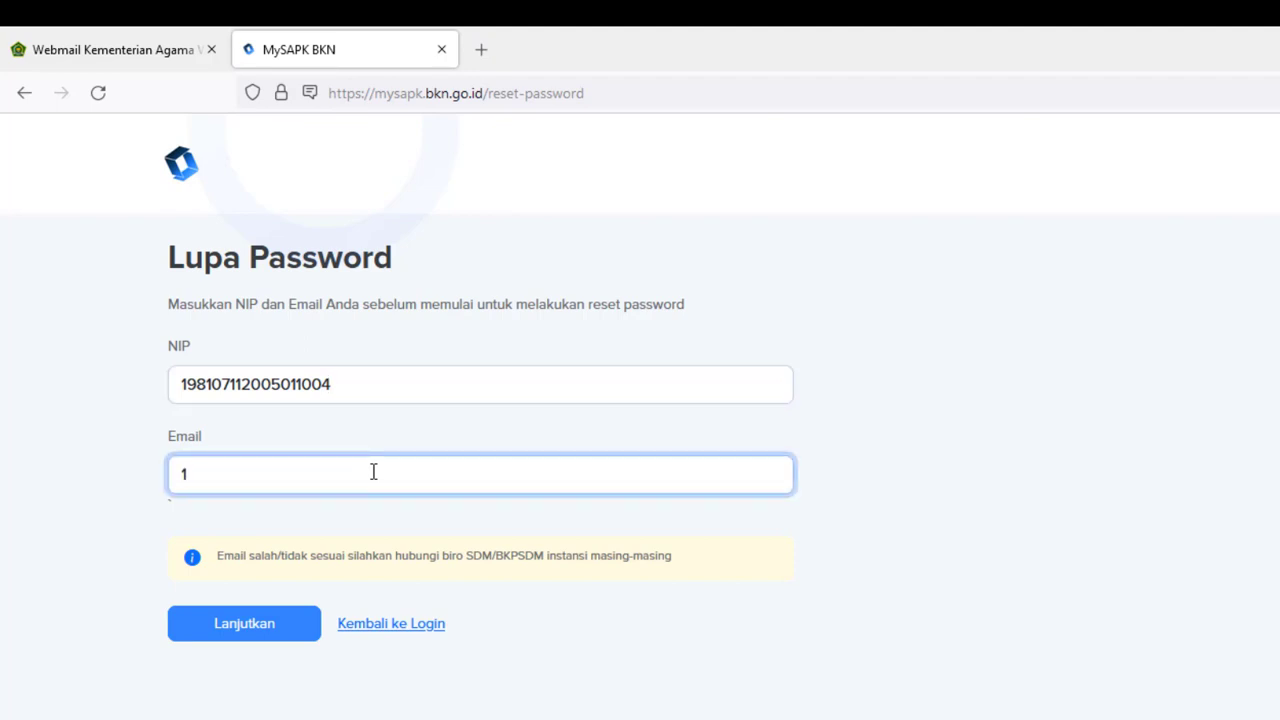
pyautogui.press('BackSpace')
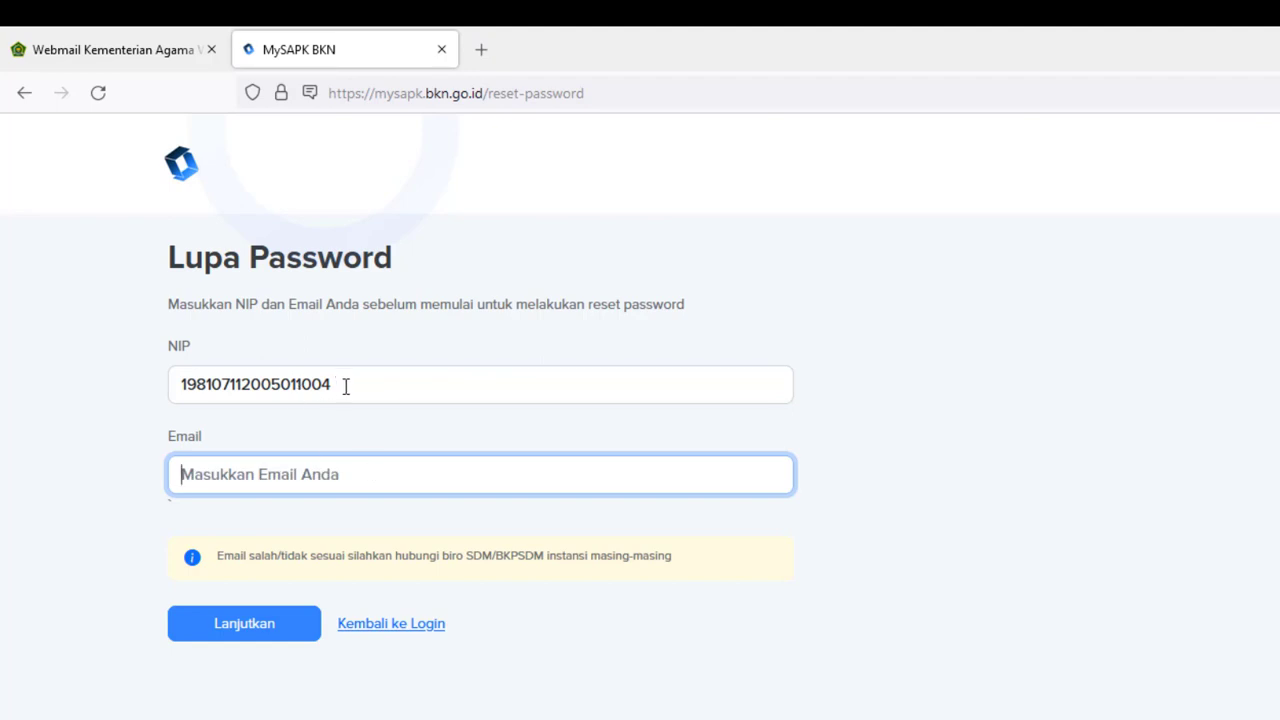
pyautogui.moveTo(337, 384); pyautogui.dragTo(170, 406)
pyautogui.rightClick(211, 388)
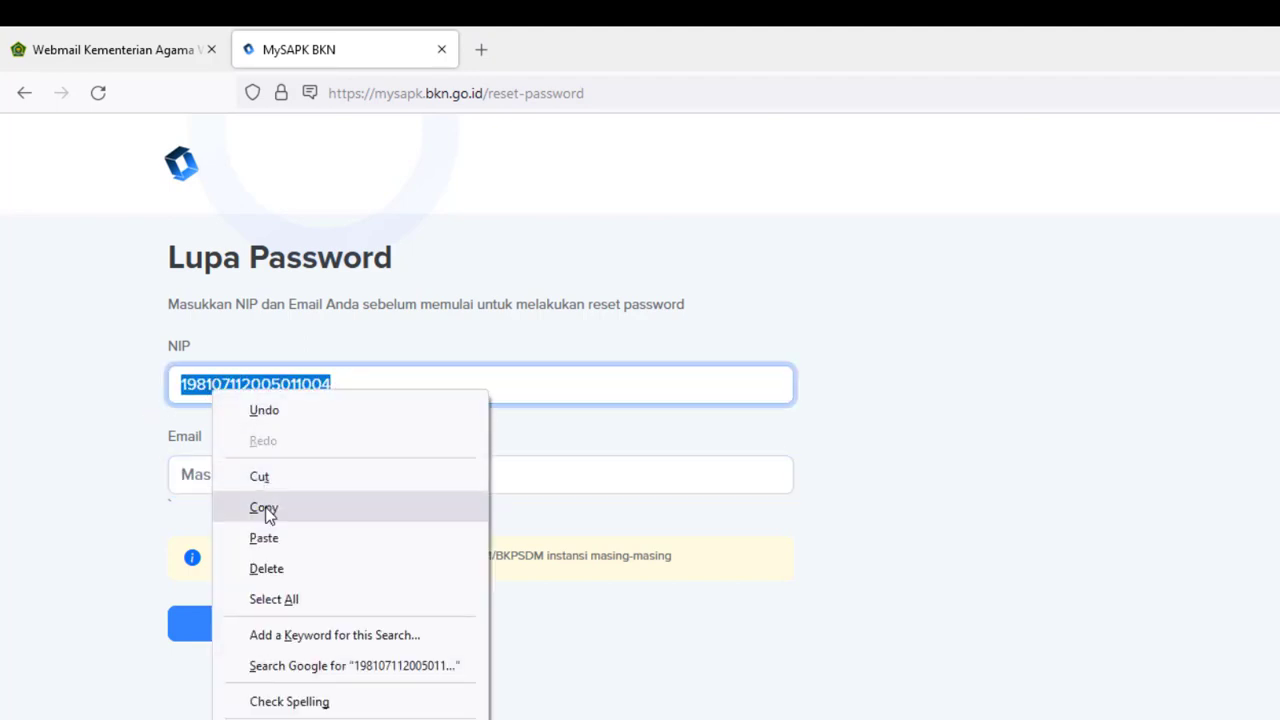
pyautogui.click(260, 506)
pyautogui.rightClick(251, 471)
pyautogui.click(290, 620)
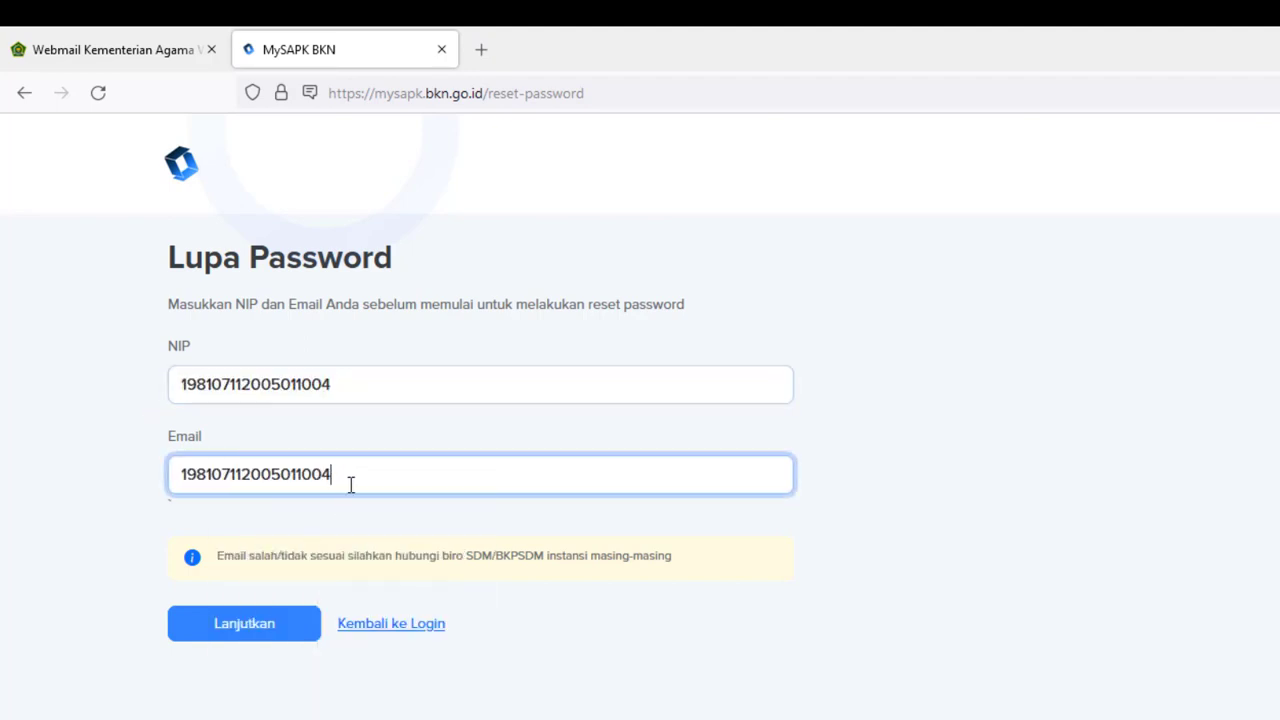
pyautogui.write('@keme')
pyautogui.press('BackSpace')
pyautogui.press('BackSpace')
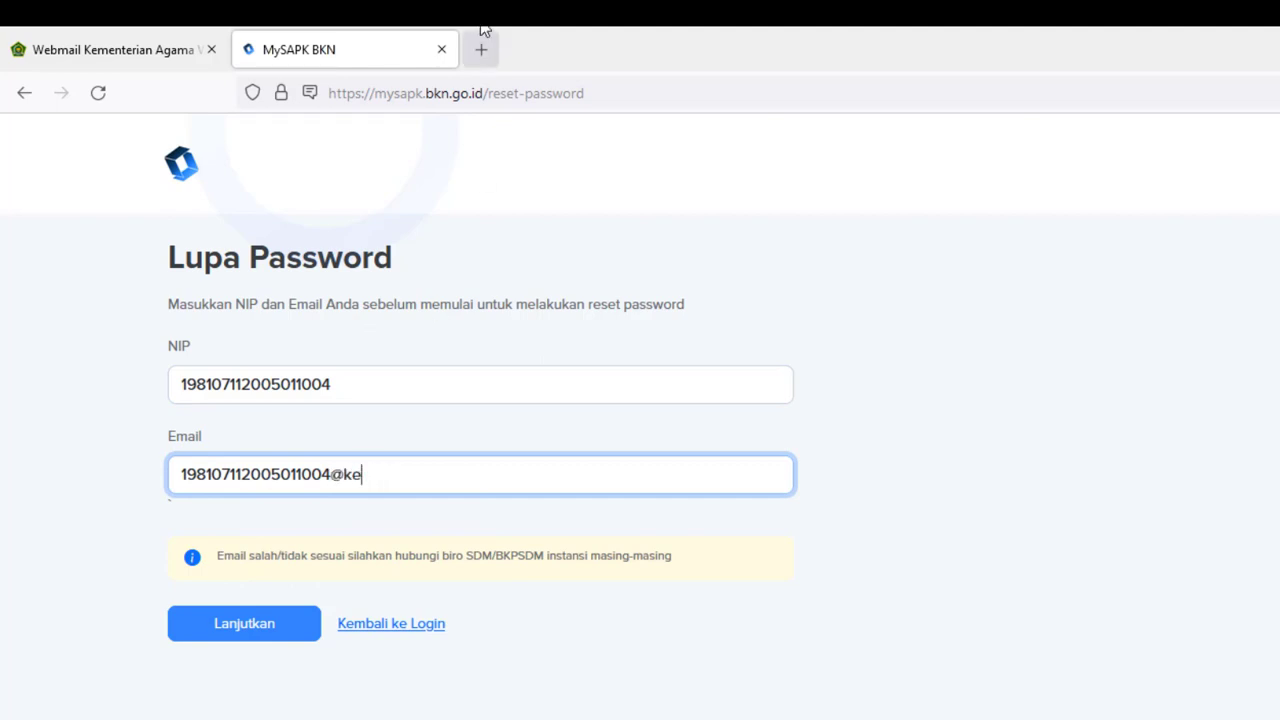
pyautogui.write('mena')
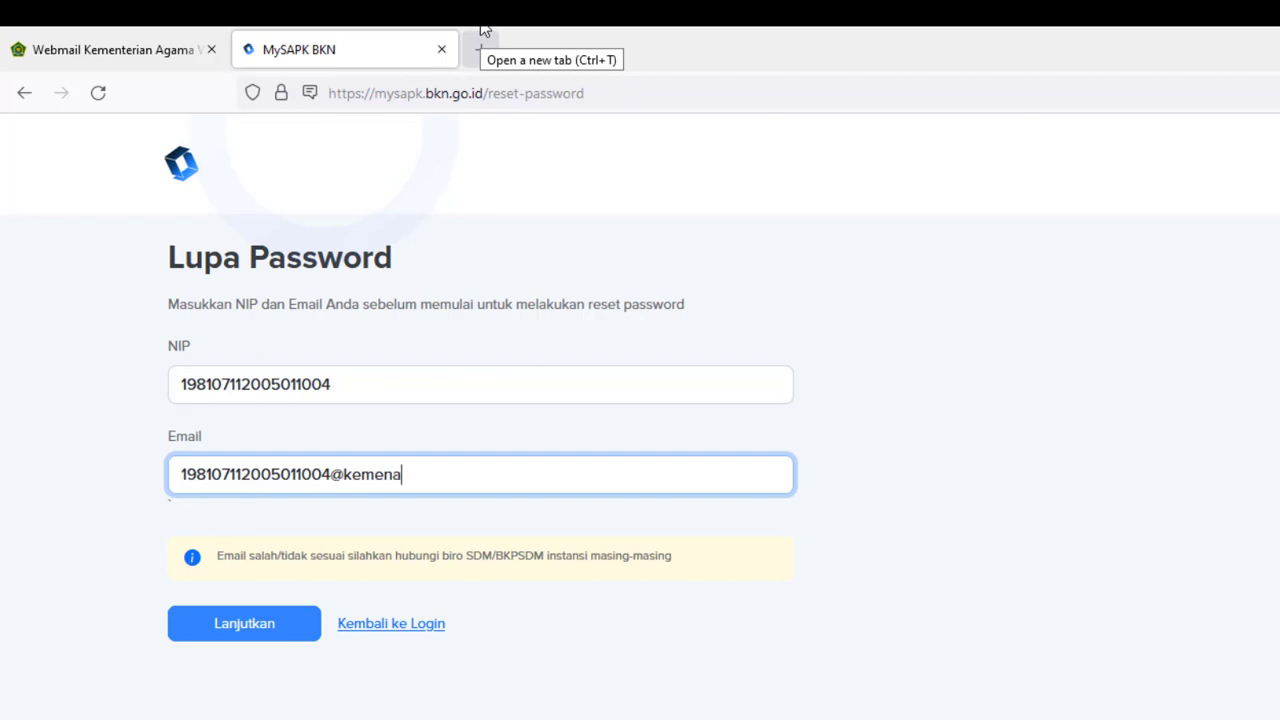
pyautogui.write('g.go.id')
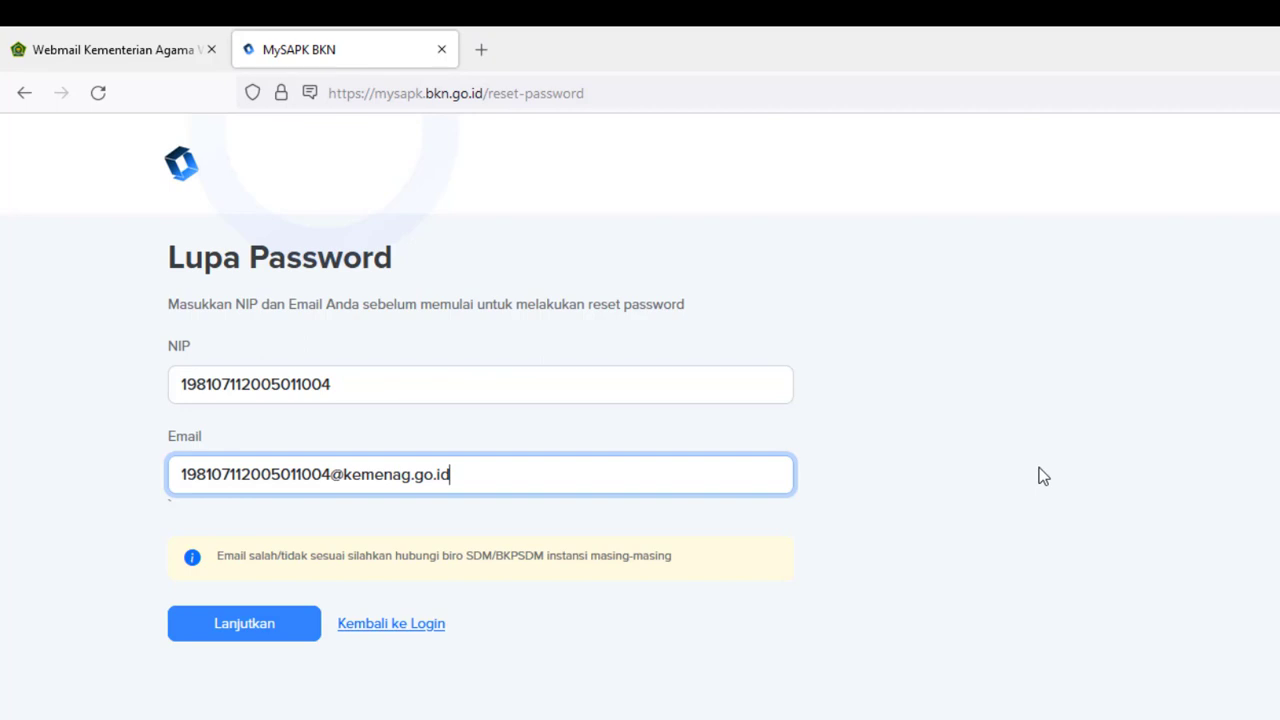
# - Check the webmail inbox, then return and submit the reset request
pyautogui.click(101, 55)
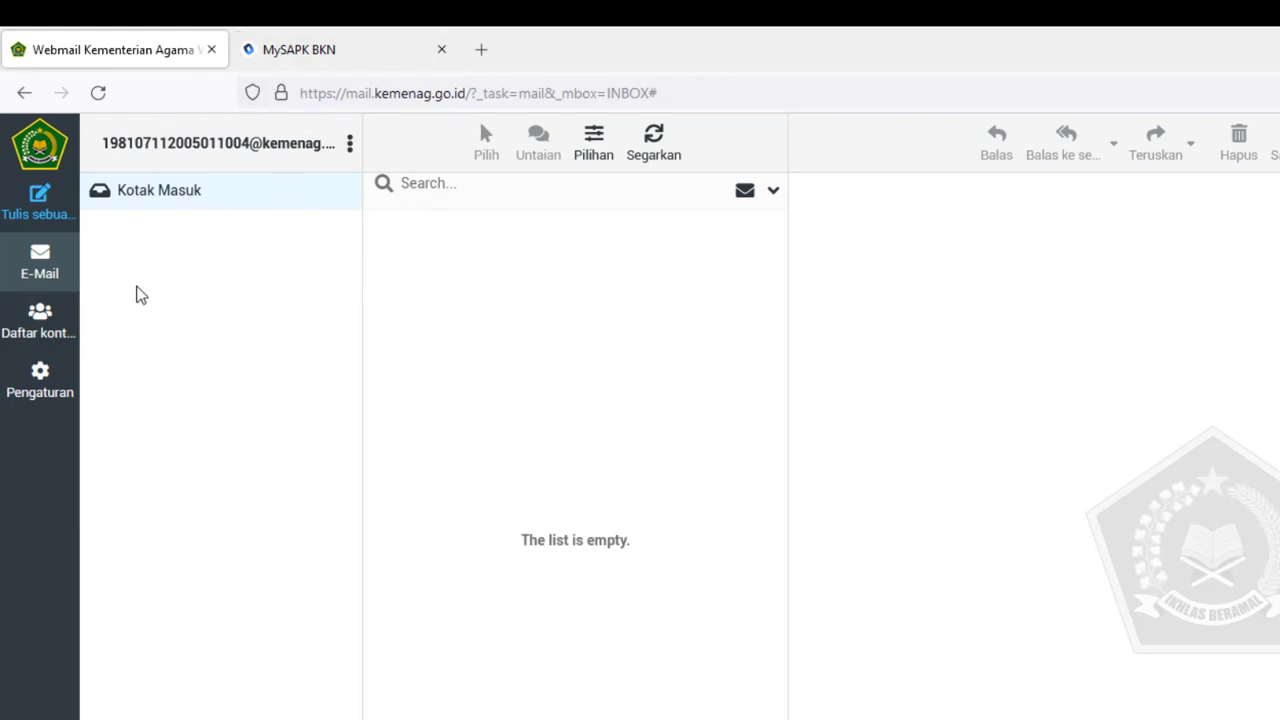
pyautogui.click(340, 45)
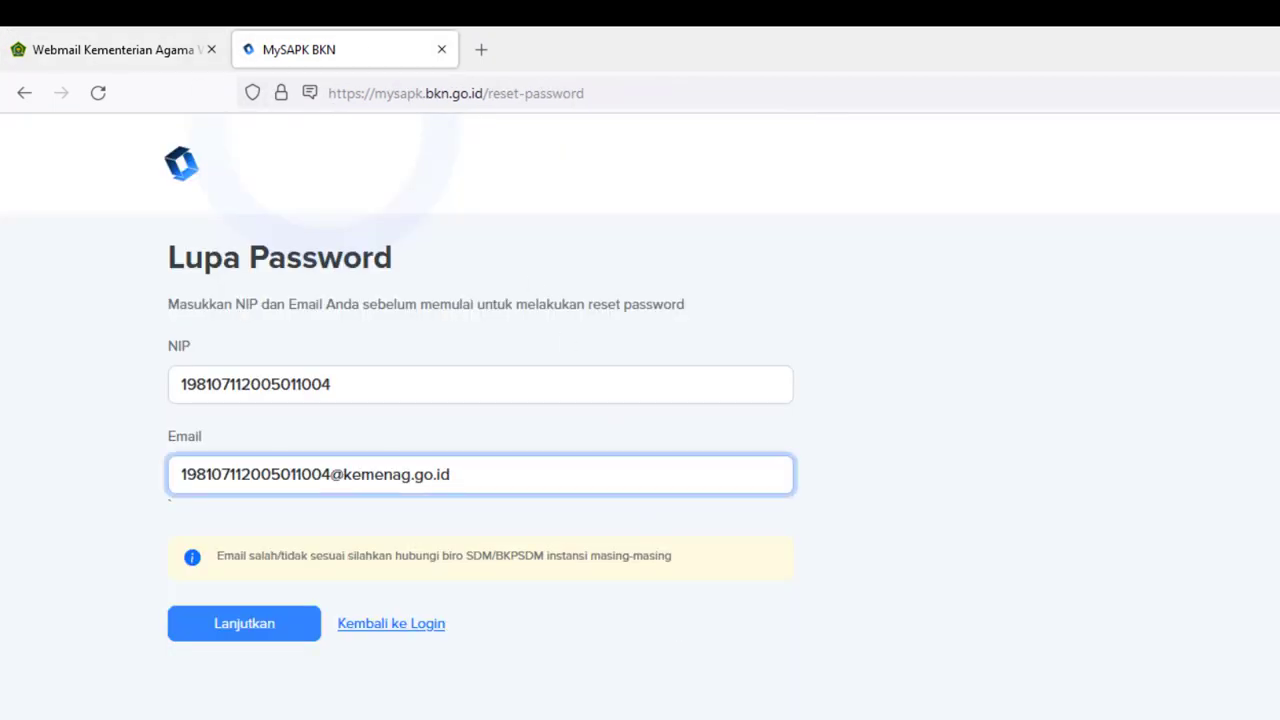
pyautogui.click(223, 630)
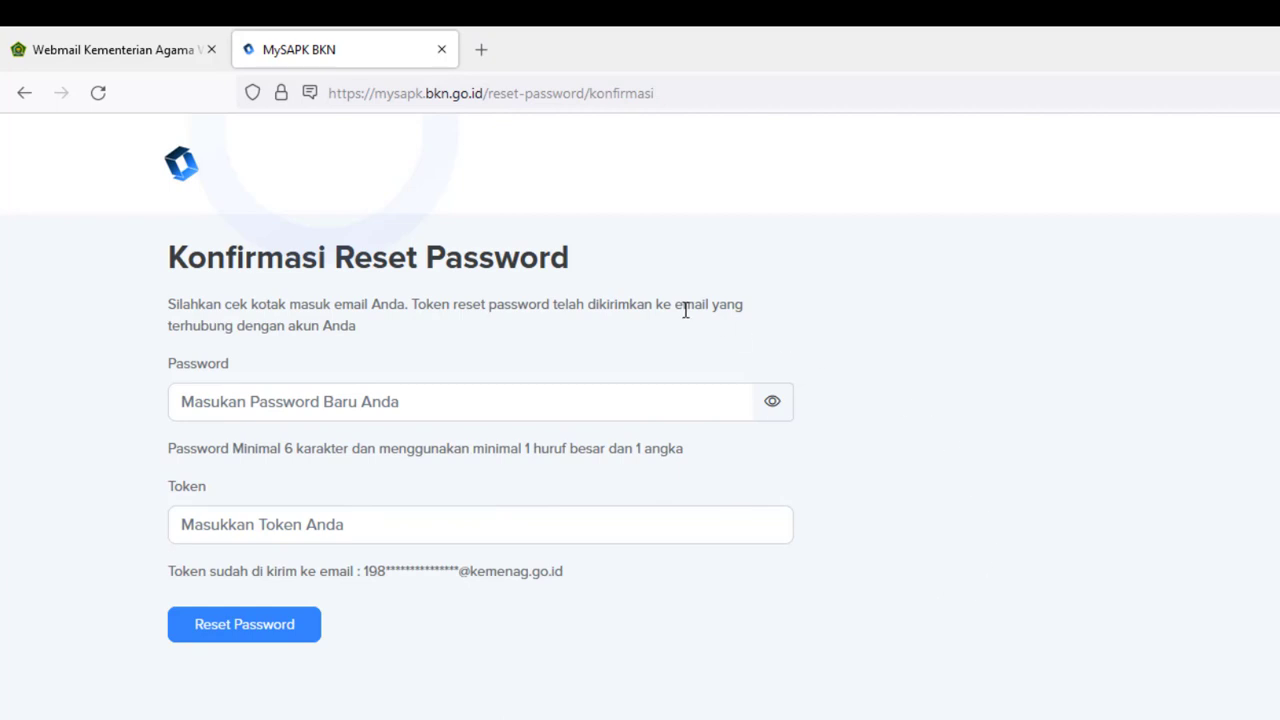
# - Switch back to the Webmail Kementerian Agama tab
pyautogui.click(114, 47)
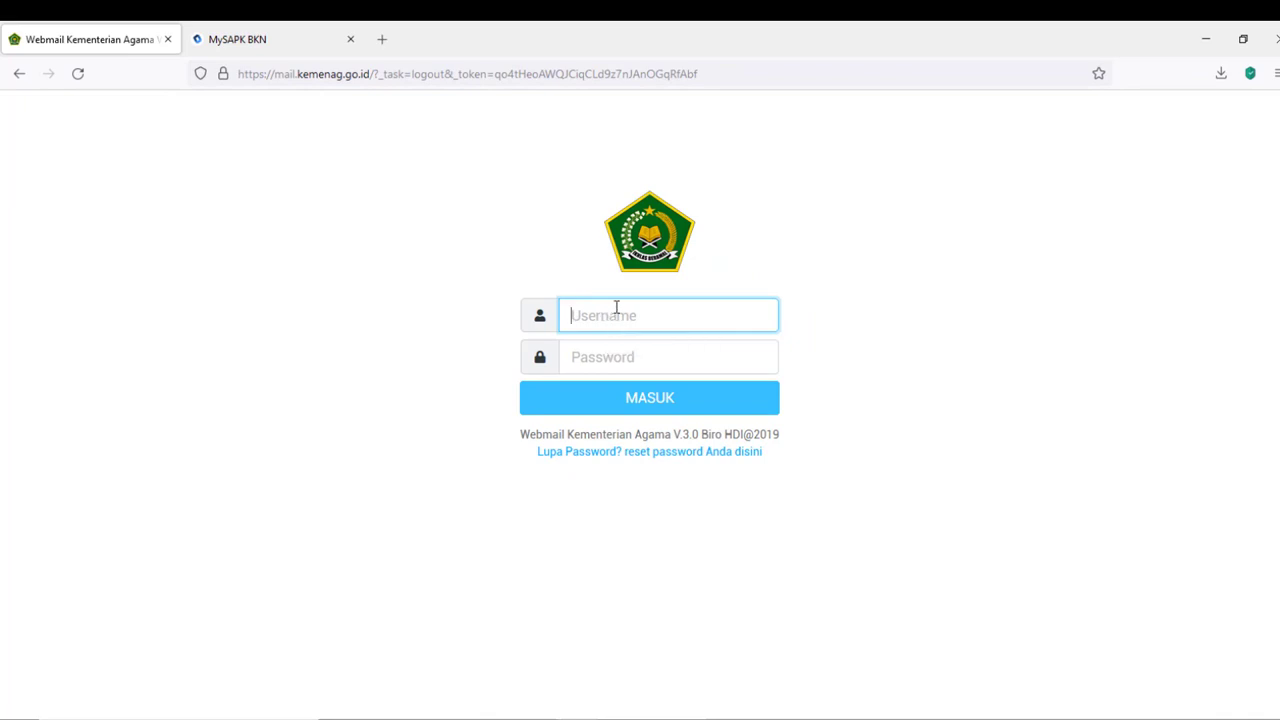
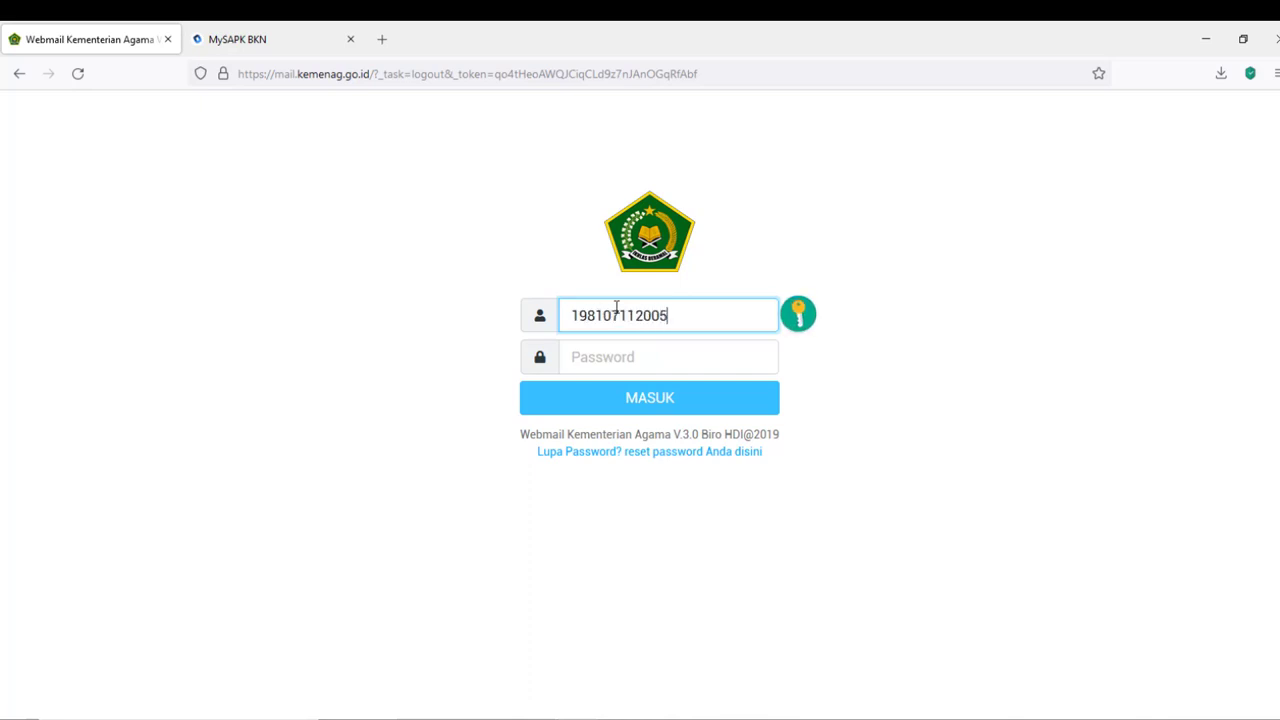
# - Log back into the webmail with the NIP and new password, and dismiss the security warning
pyautogui.press('Tab')
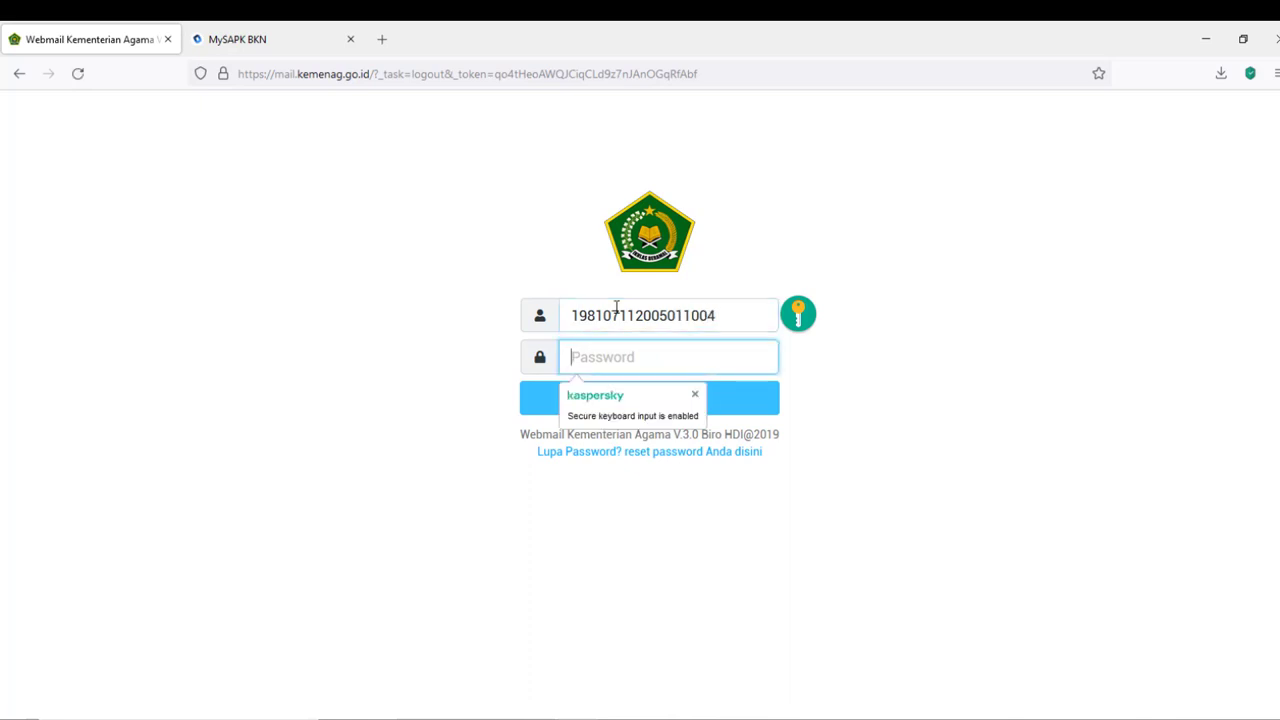
pyautogui.write('*********')
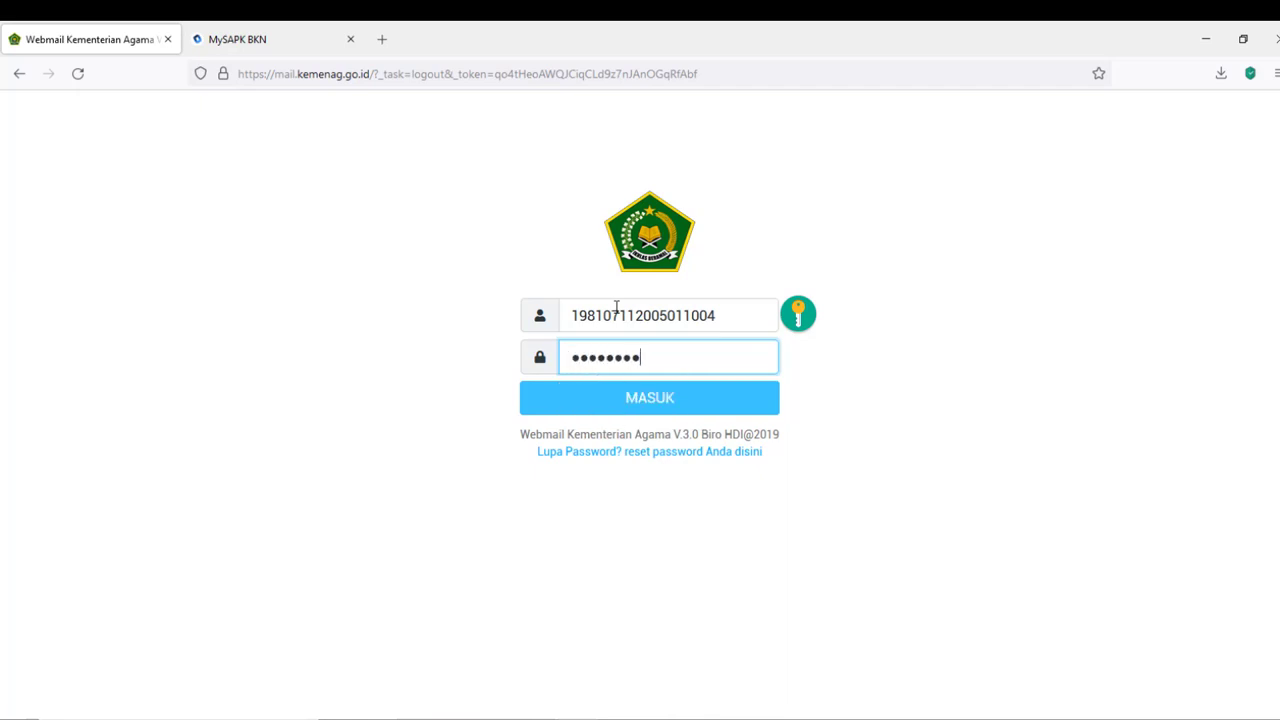
pyautogui.write('*****')
pyautogui.click(640, 404)
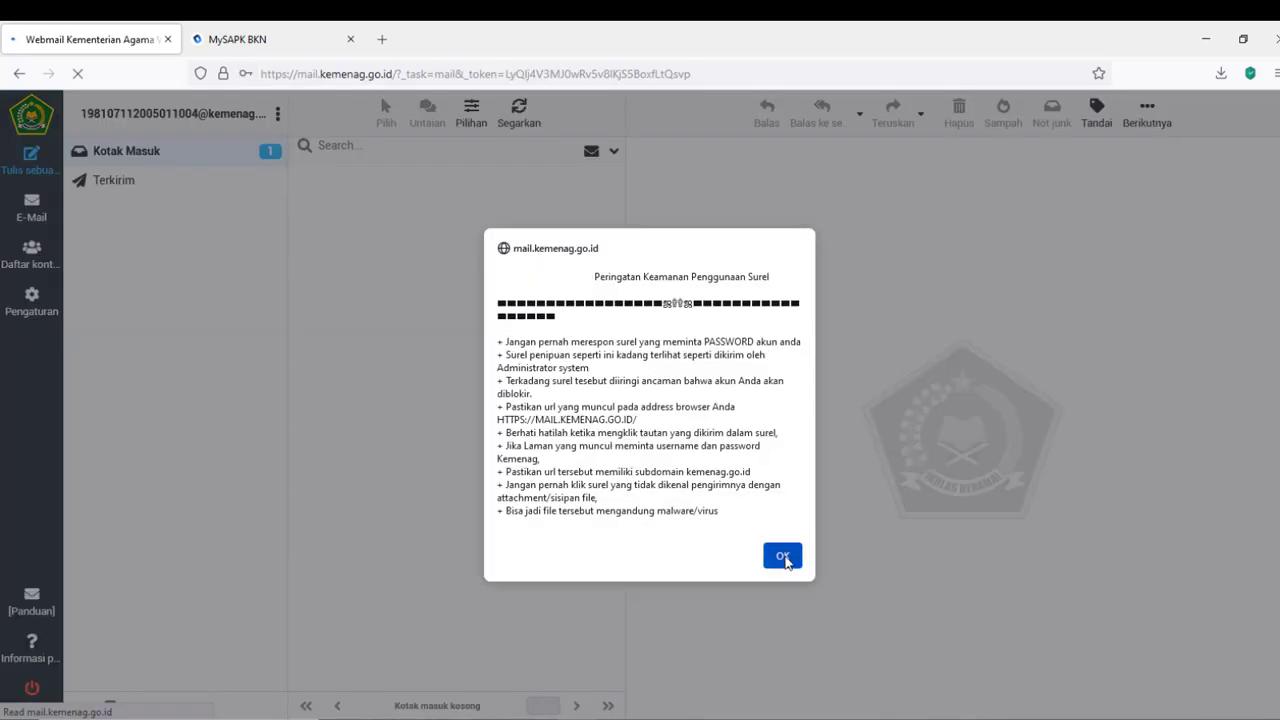
pyautogui.click(785, 557)
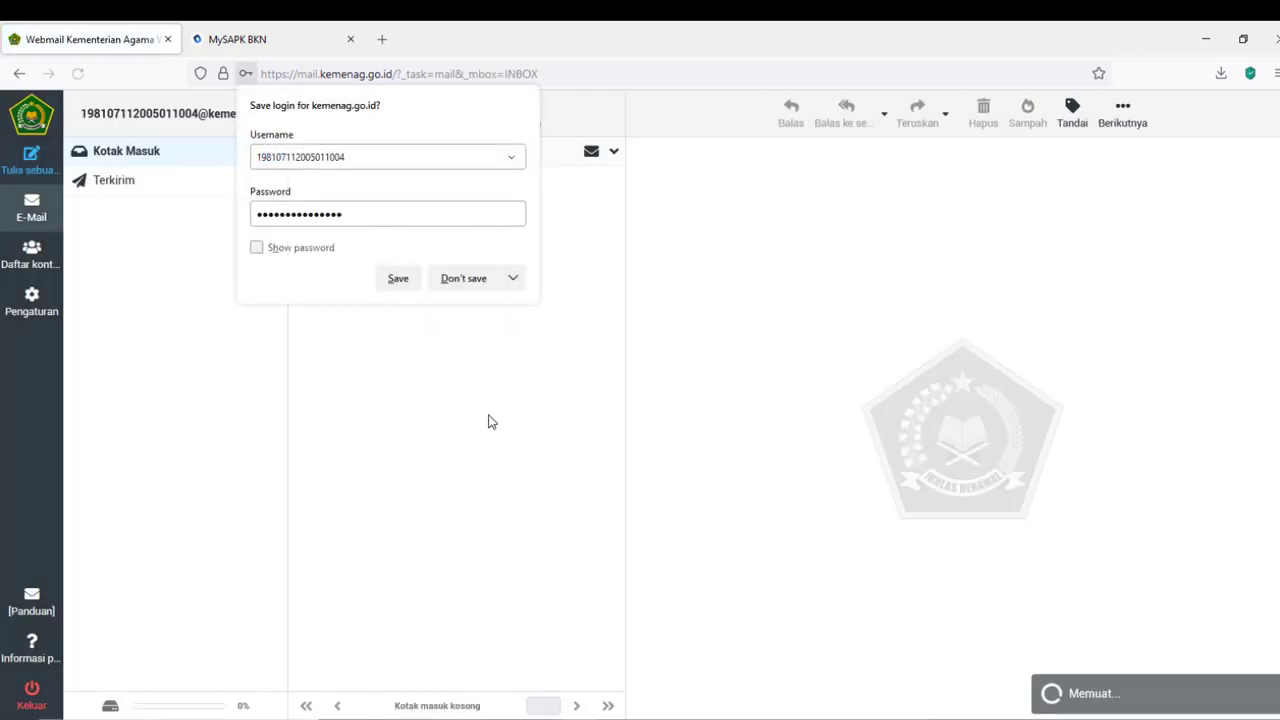
# - Decline saving the webmail login, then open the 'Kode Verifikasi MySapk' email holding the reset token
pyautogui.click(465, 281)
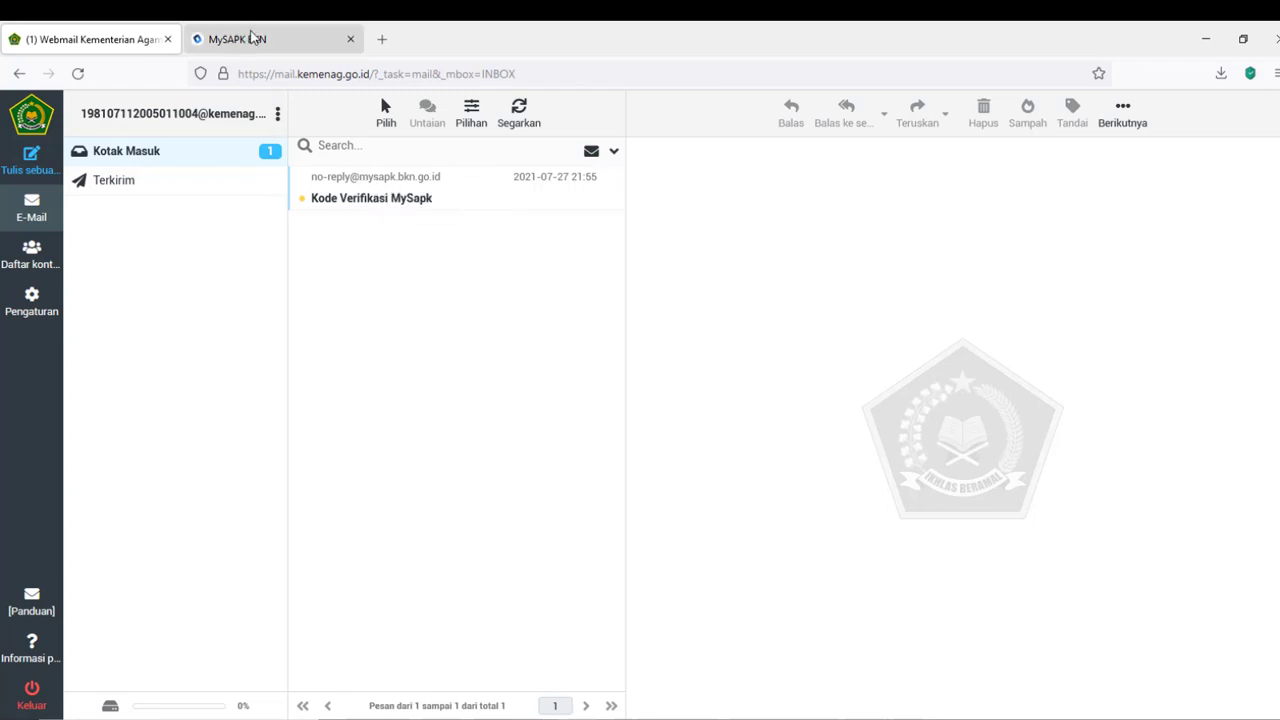
pyautogui.click(254, 38)
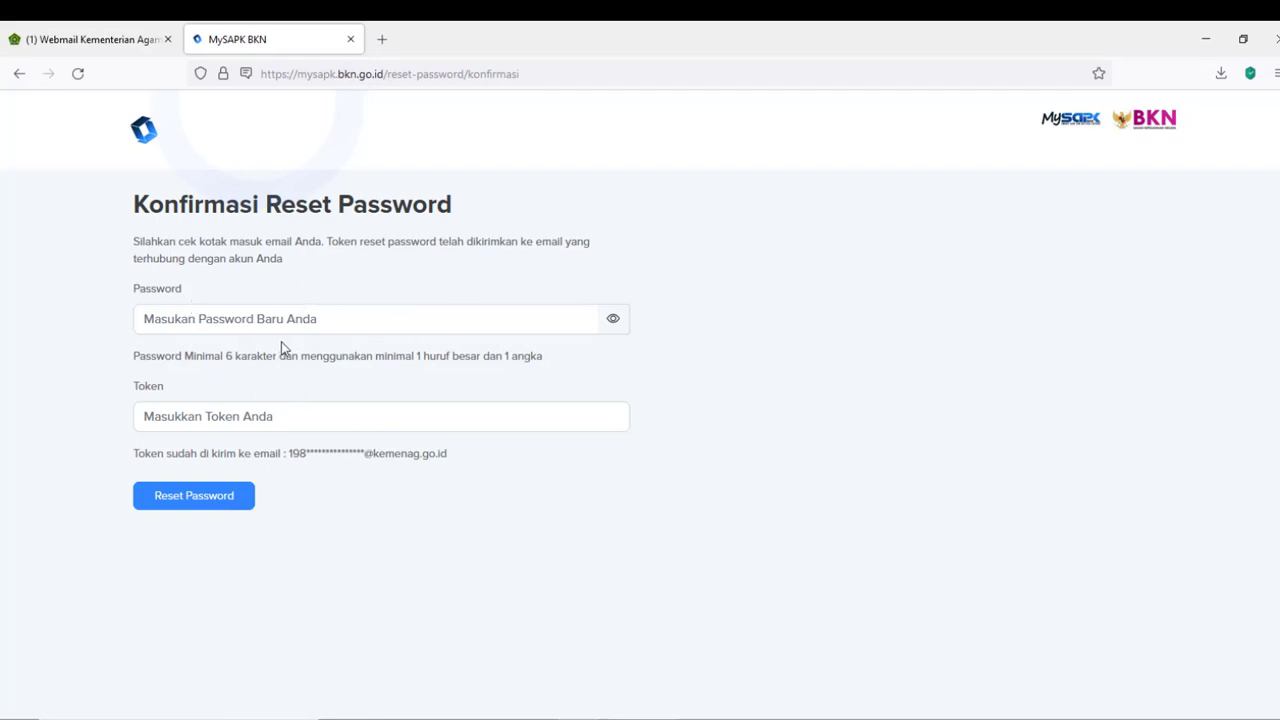
pyautogui.click(90, 40)
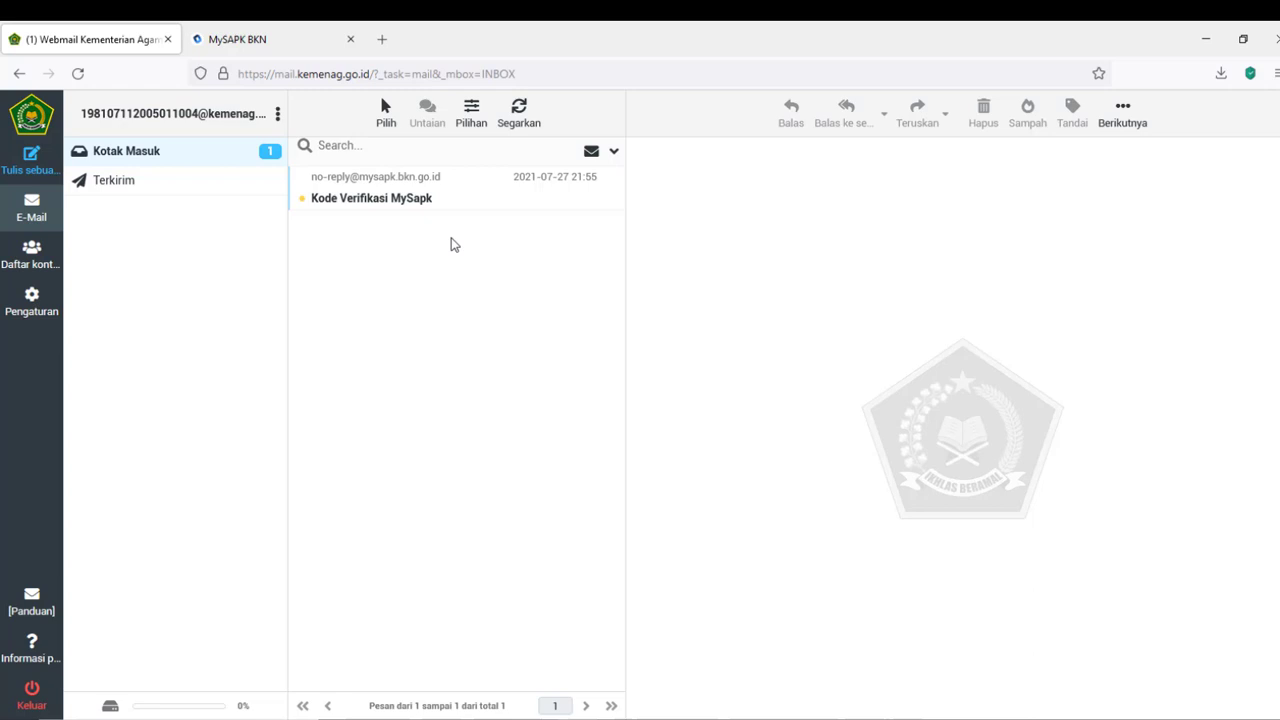
pyautogui.click(360, 178)
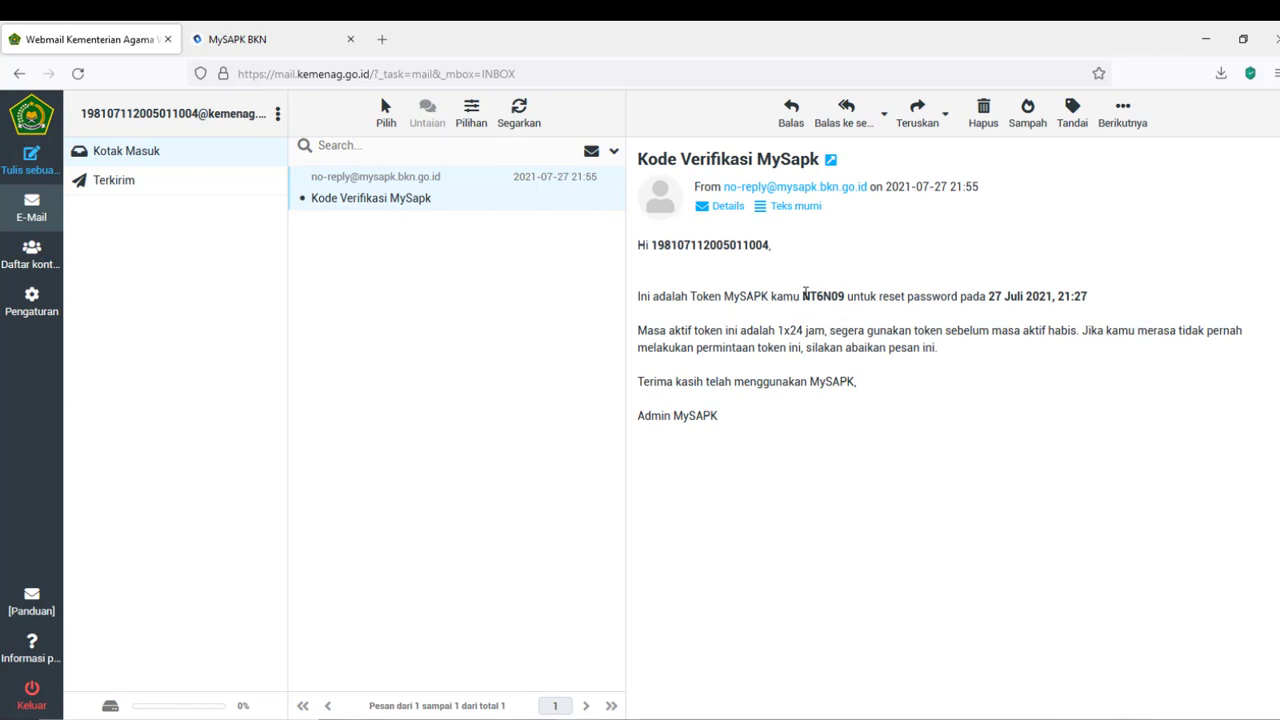
# - Copy the reset token from the email and paste it into the MySAPK Token field
pyautogui.moveTo(802, 296); pyautogui.dragTo(846, 297)
pyautogui.hotkey('ctrl', 'c')
pyautogui.hotkey('ctrl', 'Tab')
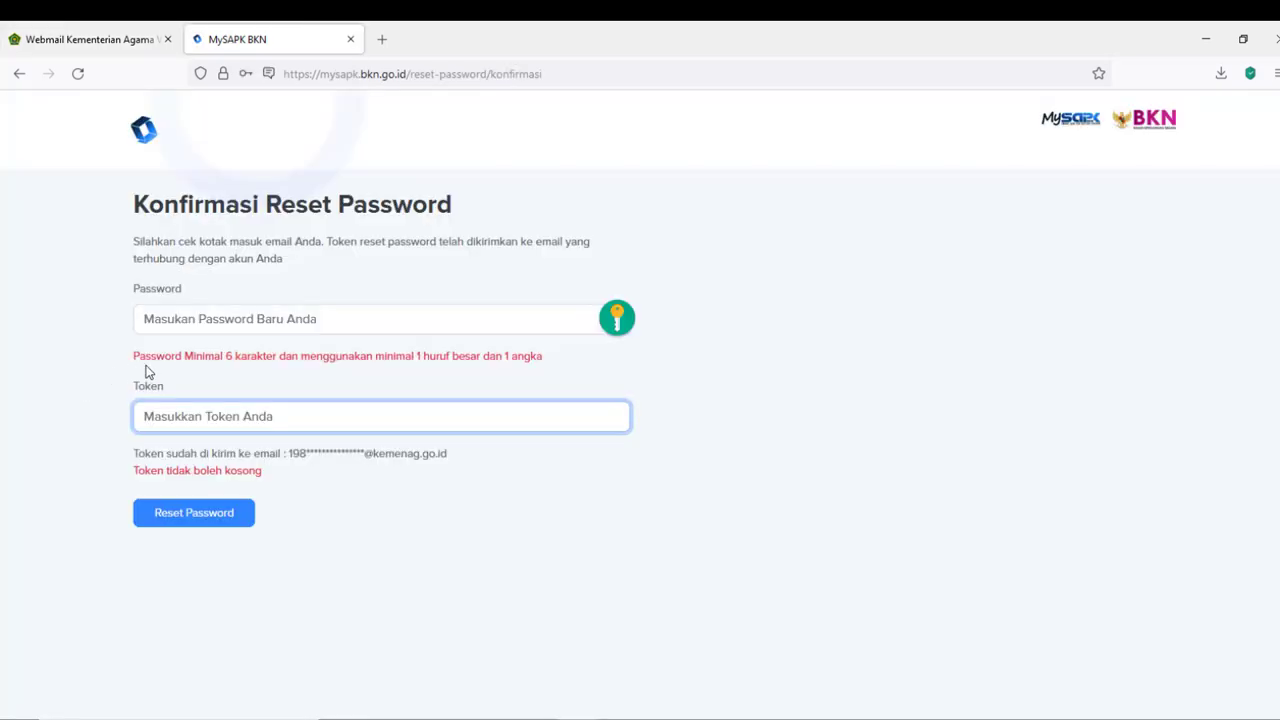
pyautogui.rightClick(189, 416)
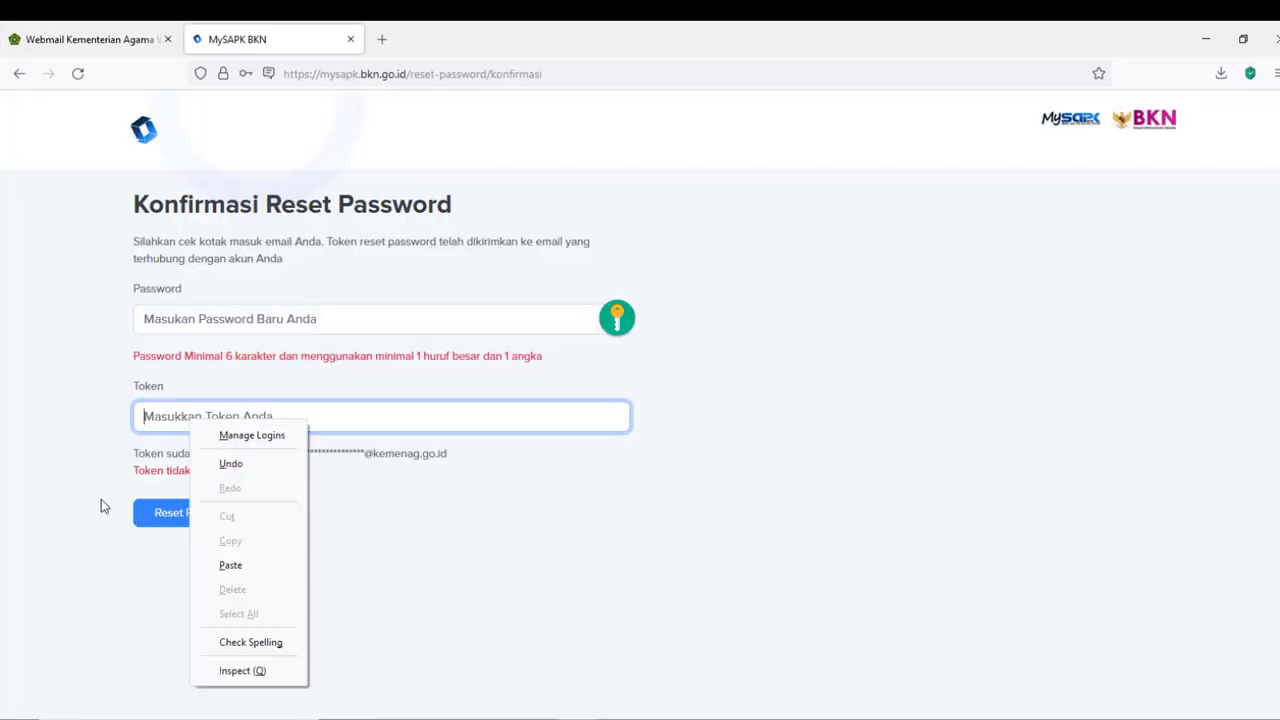
pyautogui.click(230, 565)
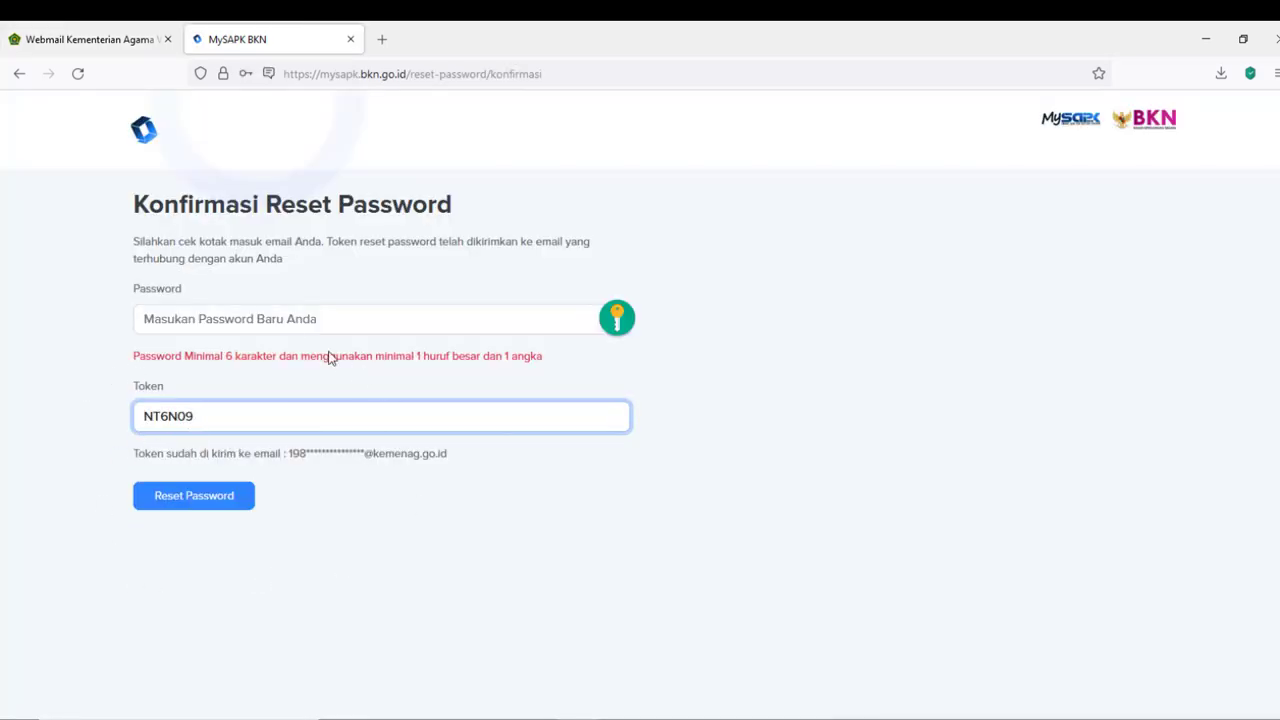
# - Enter the new password, submit the reset, and decline saving the password in Firefox
pyautogui.click(301, 319)
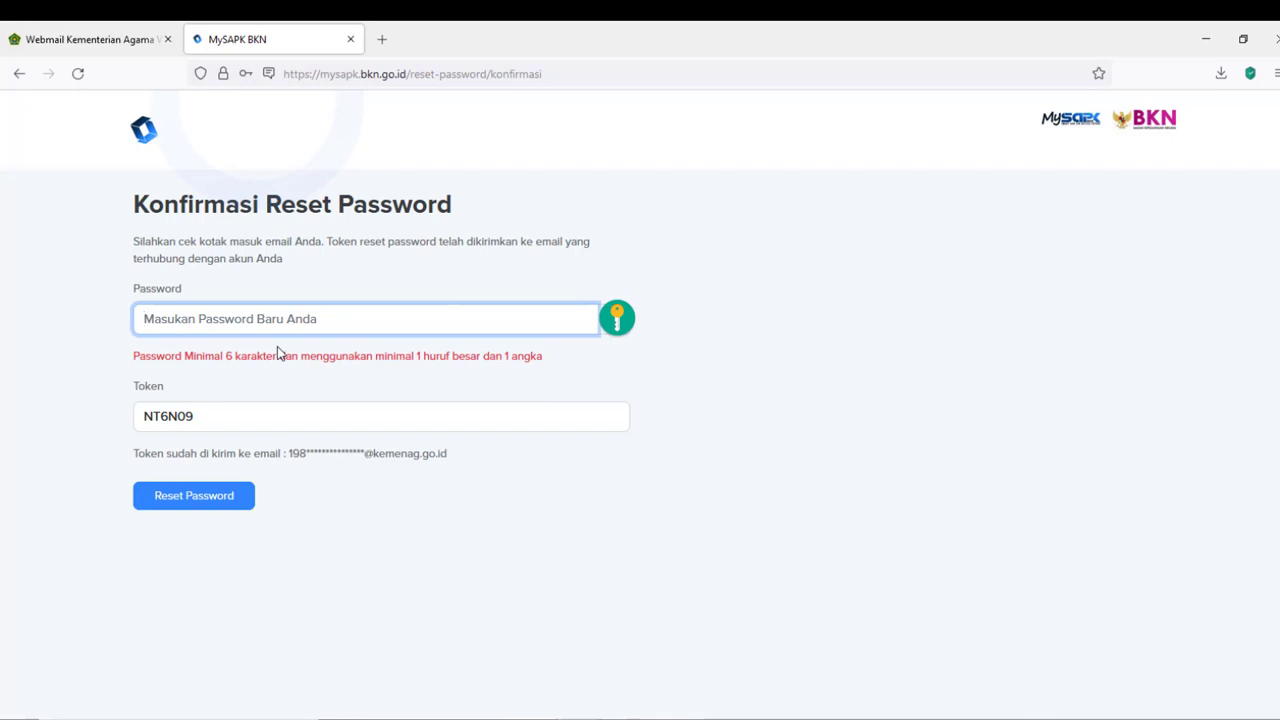
pyautogui.write('*****')
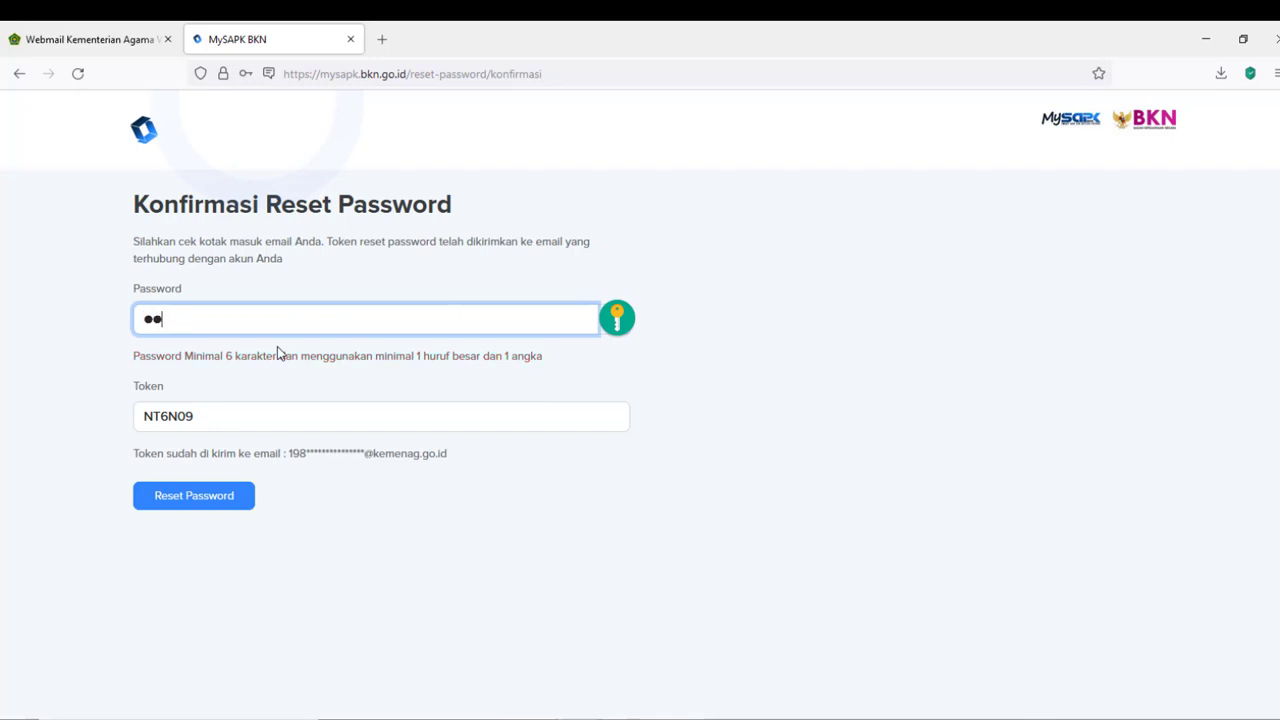
pyautogui.press('BackSpace')
pyautogui.press('BackSpace')
pyautogui.press('BackSpace')
pyautogui.press('BackSpace')
pyautogui.press('BackSpace')
pyautogui.write('*********')
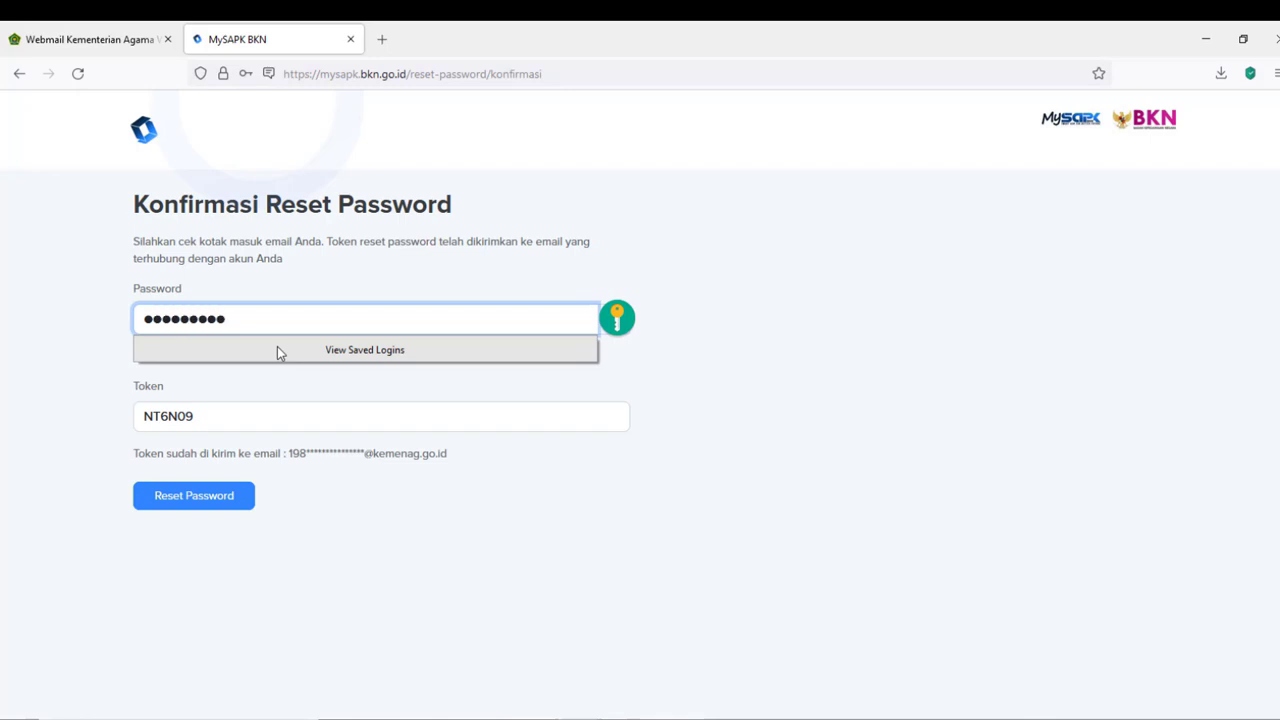
pyautogui.write('**')
pyautogui.click(754, 314)
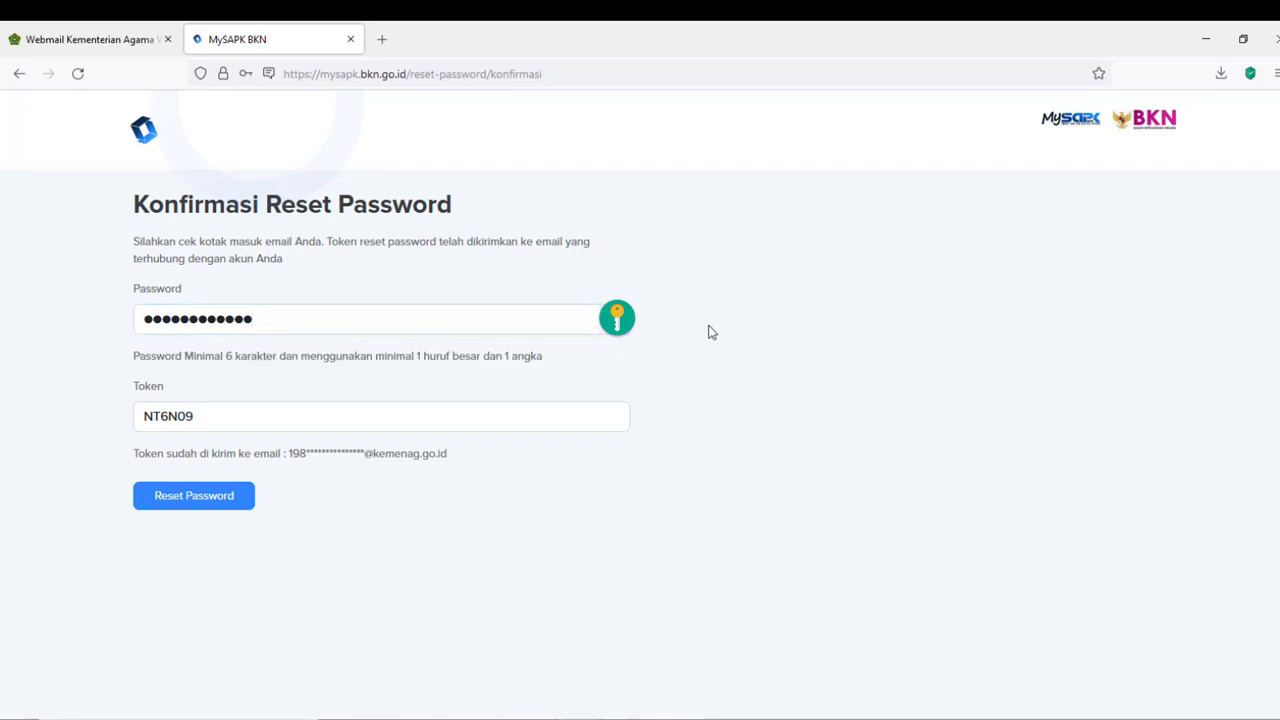
pyautogui.click(200, 506)
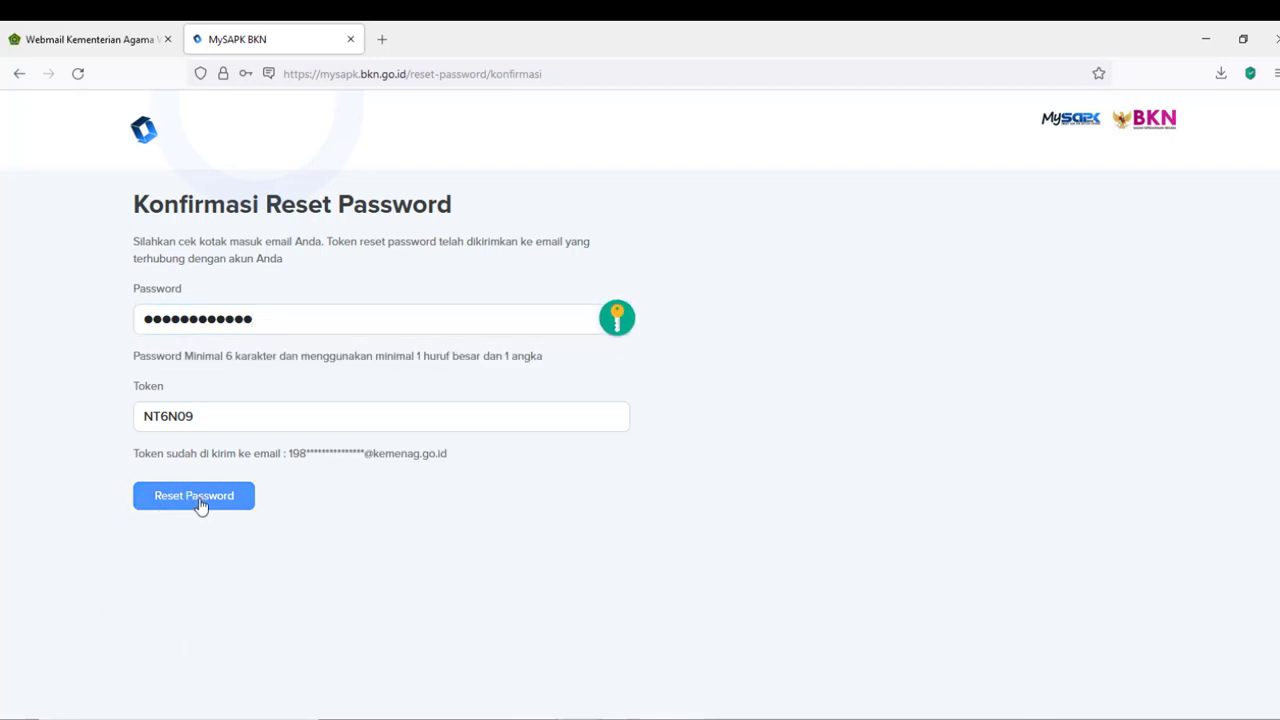
pyautogui.click(205, 506)
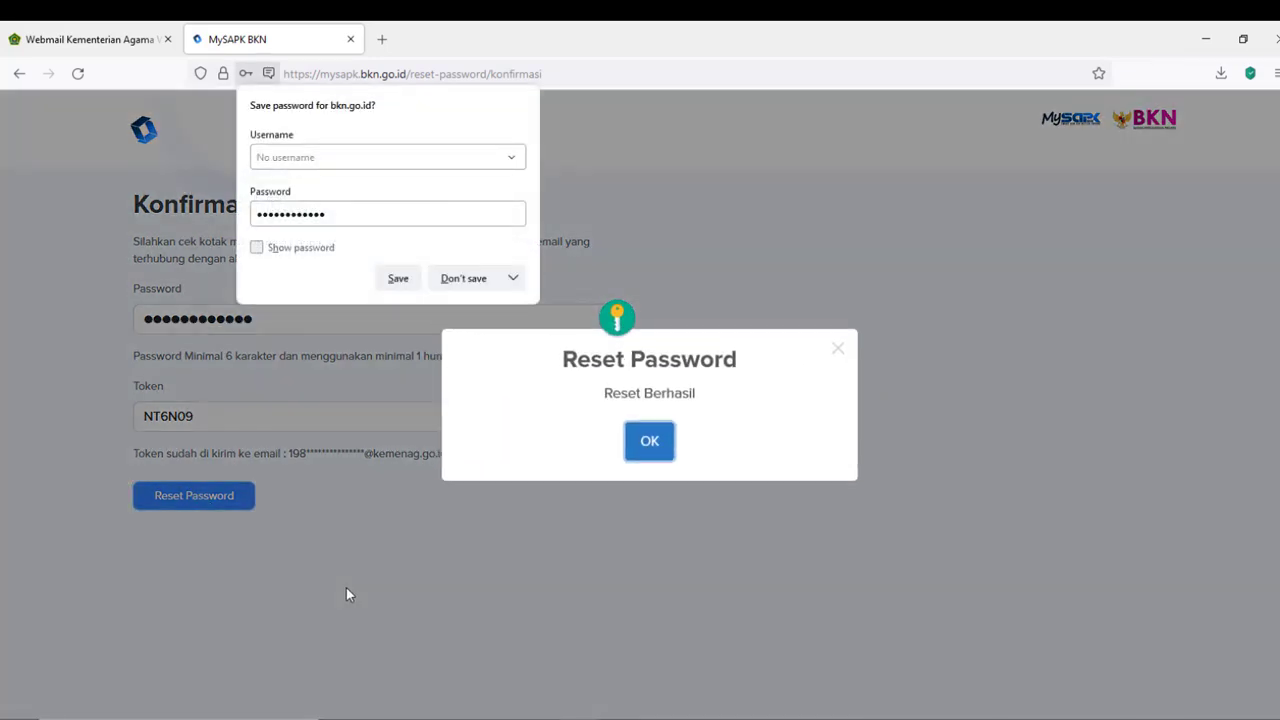
pyautogui.click(463, 281)
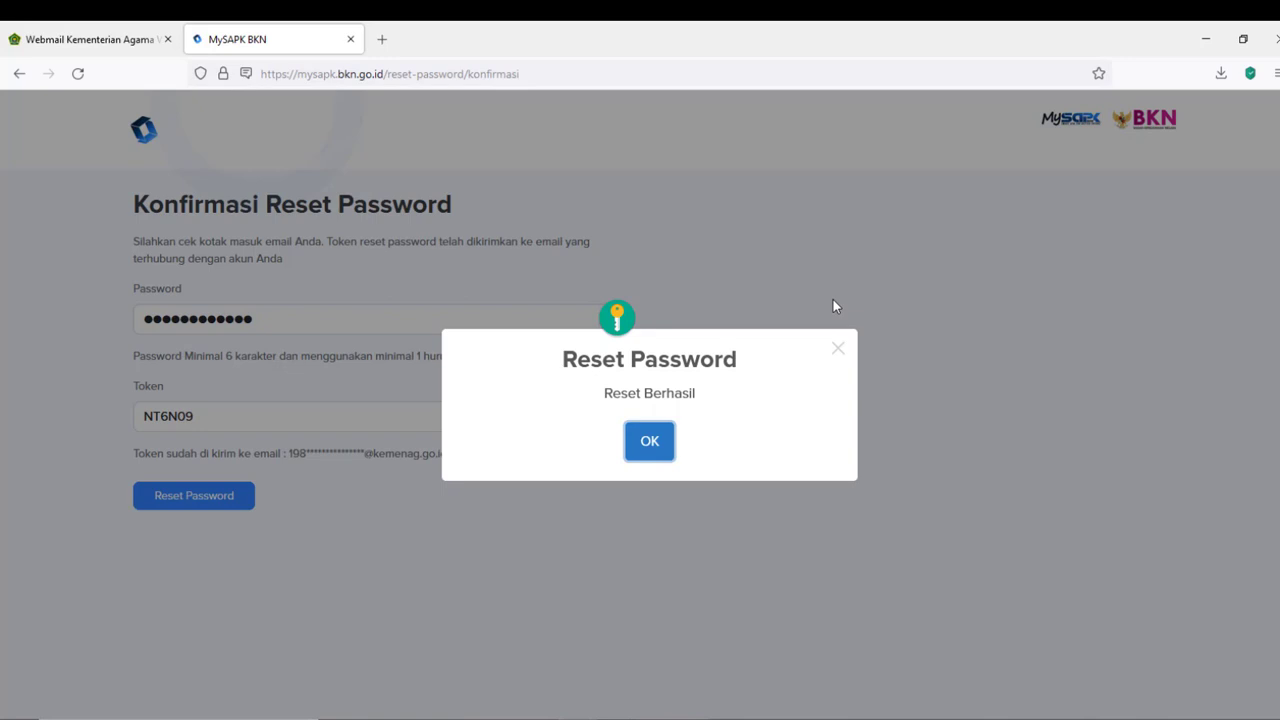
# - Acknowledge the Reset Berhasil message and enter the NIP on the login page
pyautogui.click(650, 444)
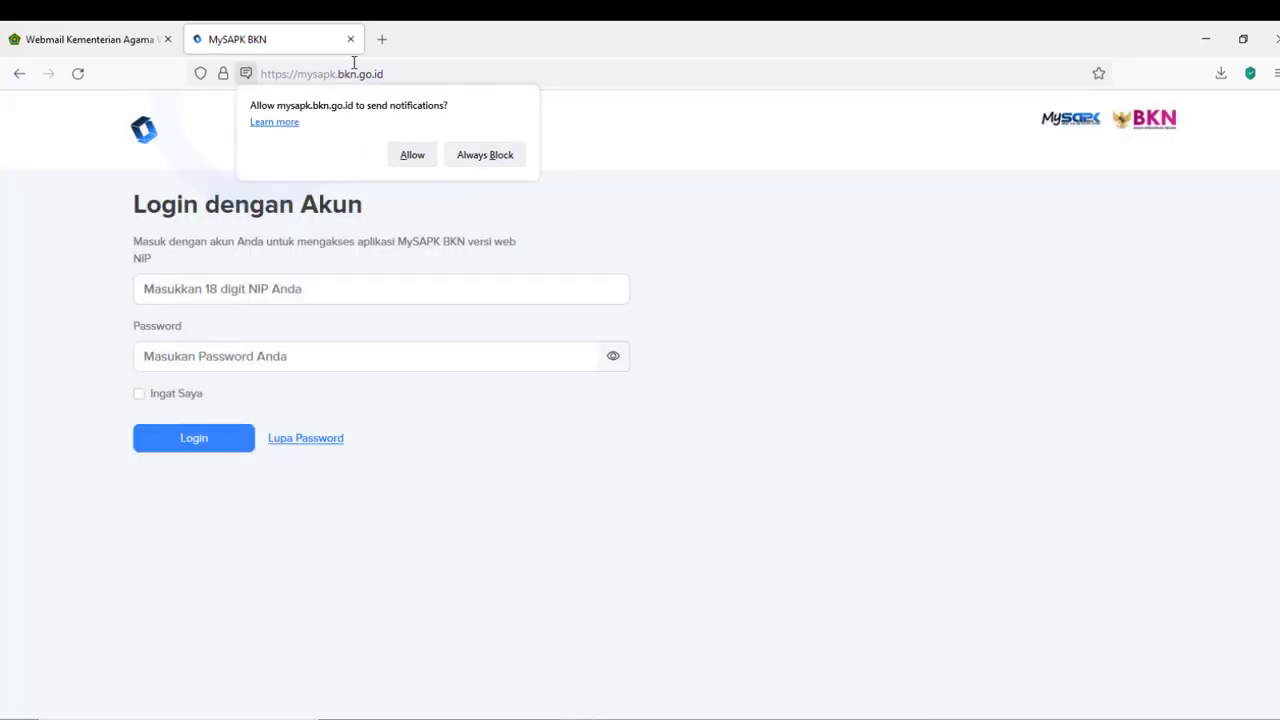
pyautogui.click(177, 290)
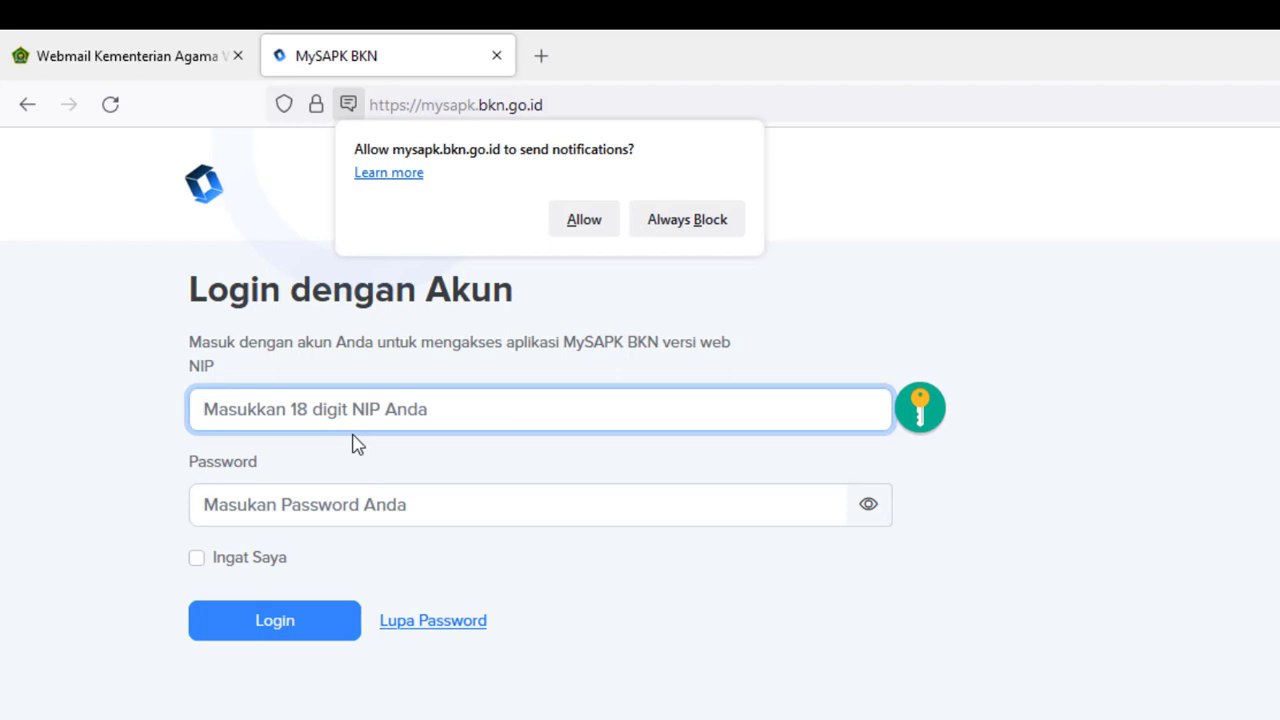
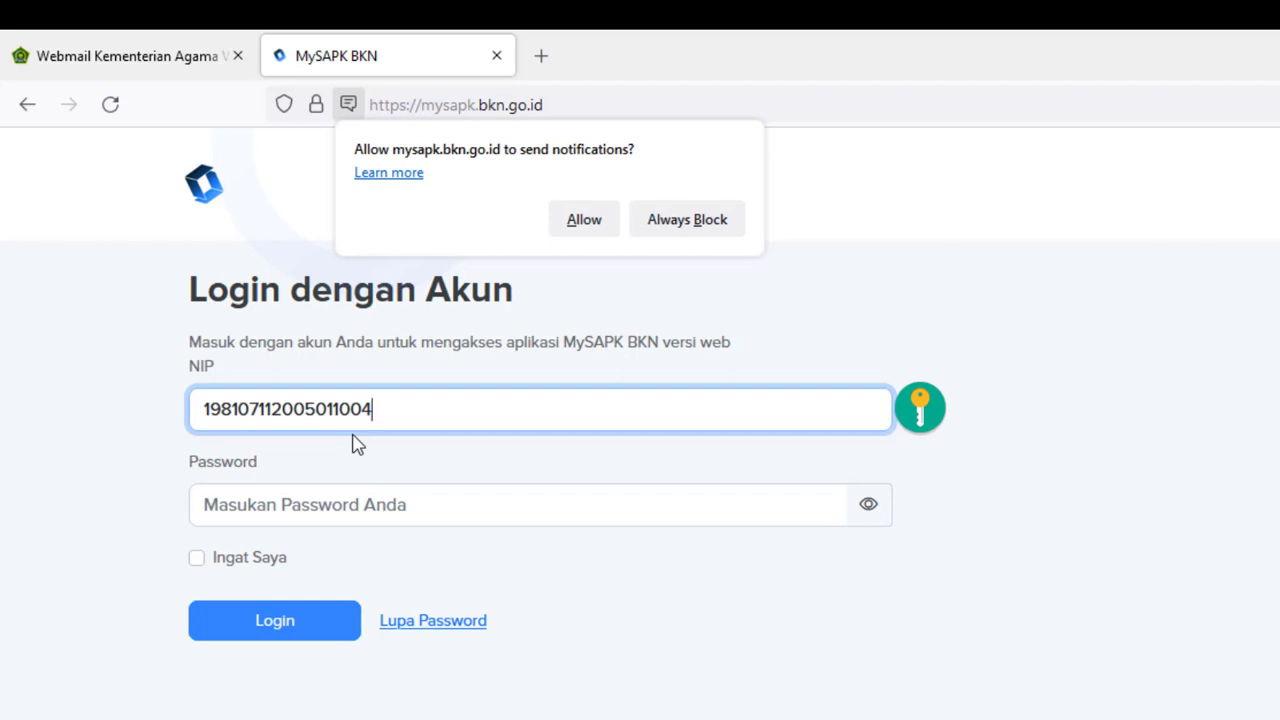
# - Fill in the new password and log in to MySAPK
pyautogui.press('Tab')
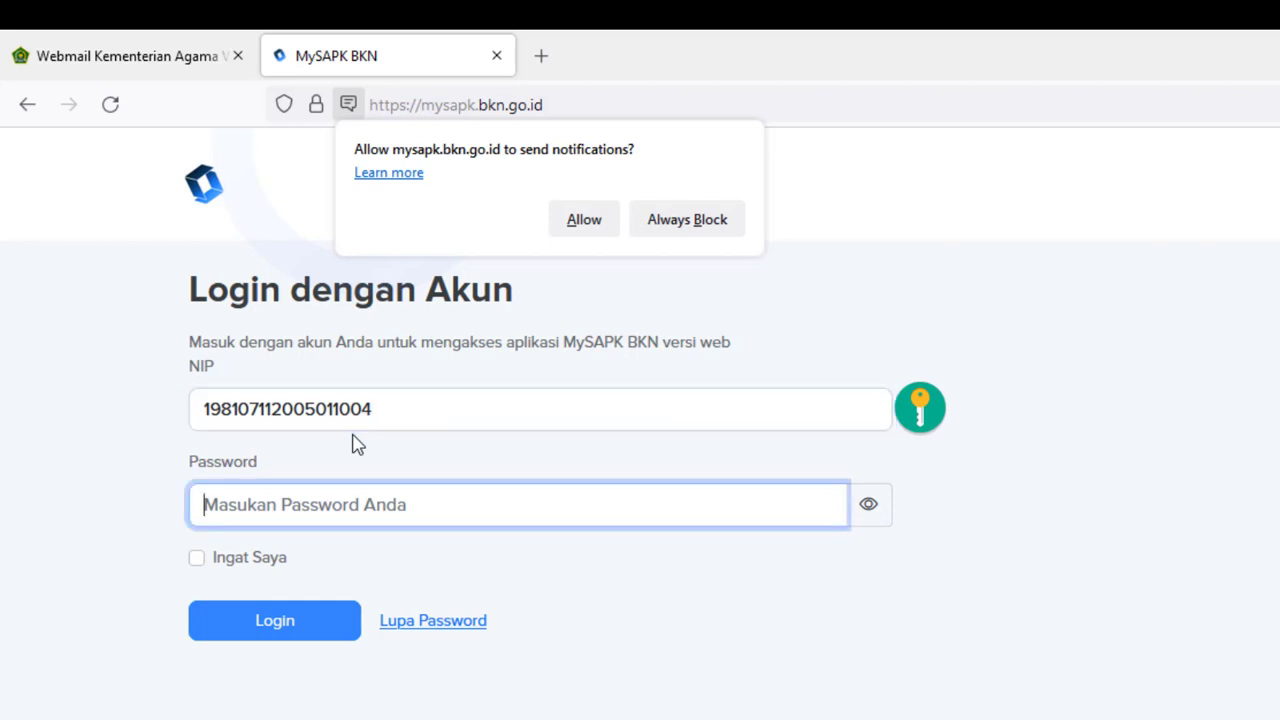
pyautogui.write('••••')
pyautogui.press('BackSpace')
pyautogui.press('BackSpace')
pyautogui.press('BackSpace')
pyautogui.press('BackSpace')
pyautogui.write('••••••••••')
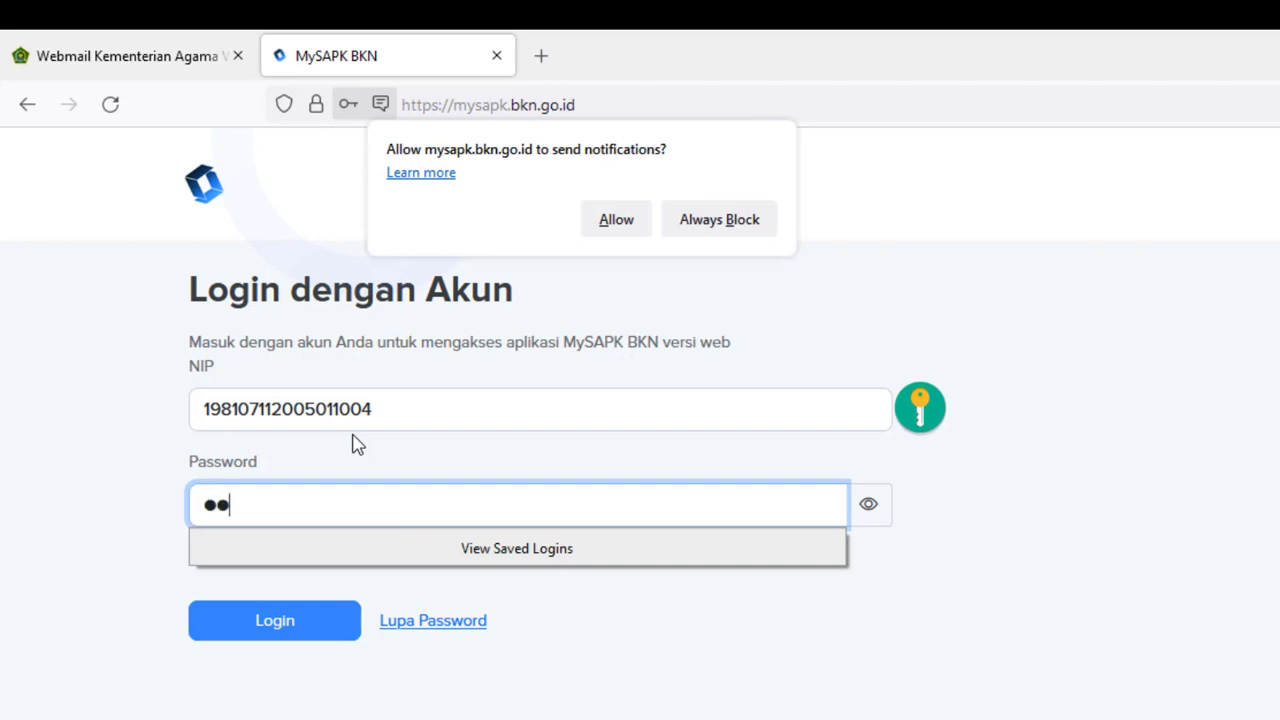
pyautogui.write('•••')
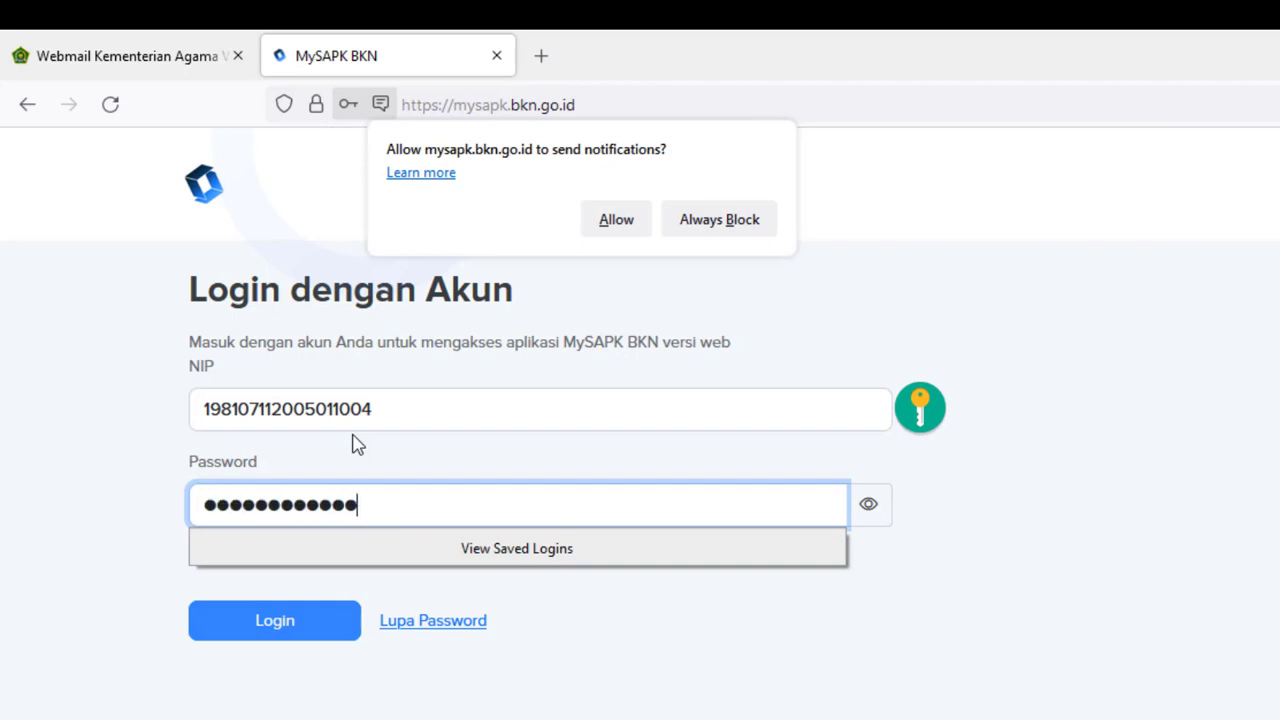
pyautogui.click(1117, 531)
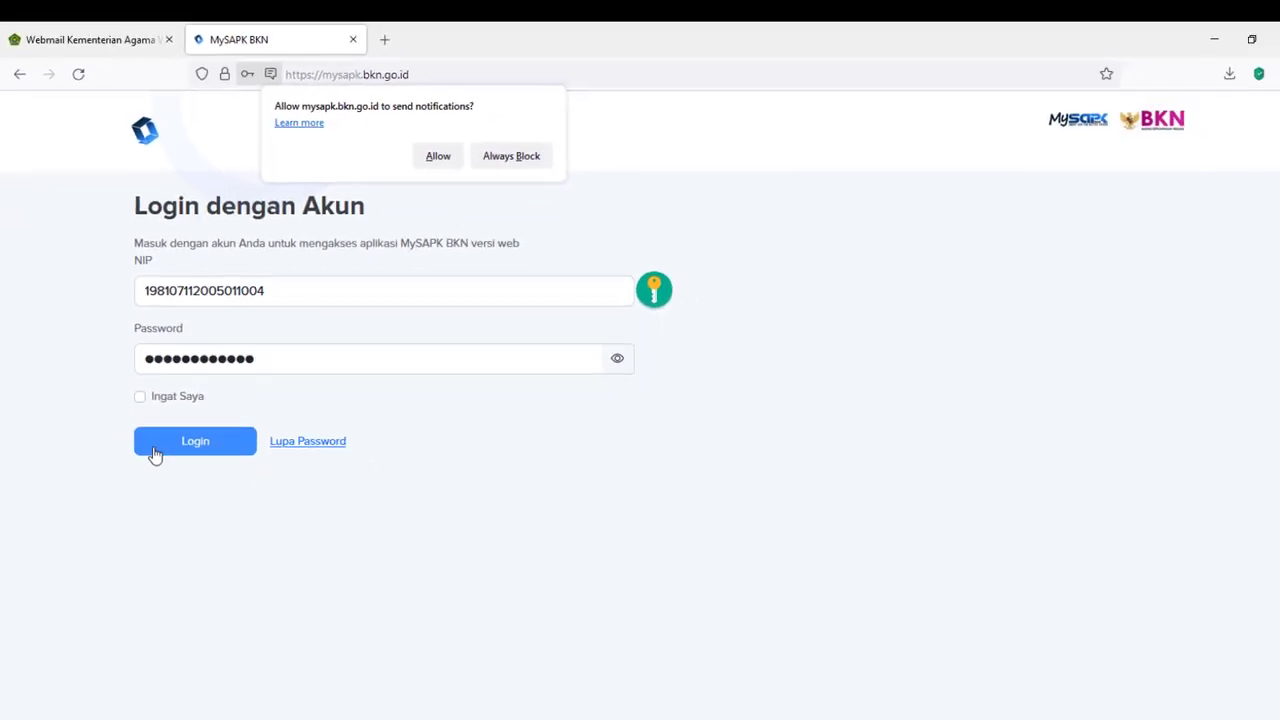
pyautogui.click(196, 442)
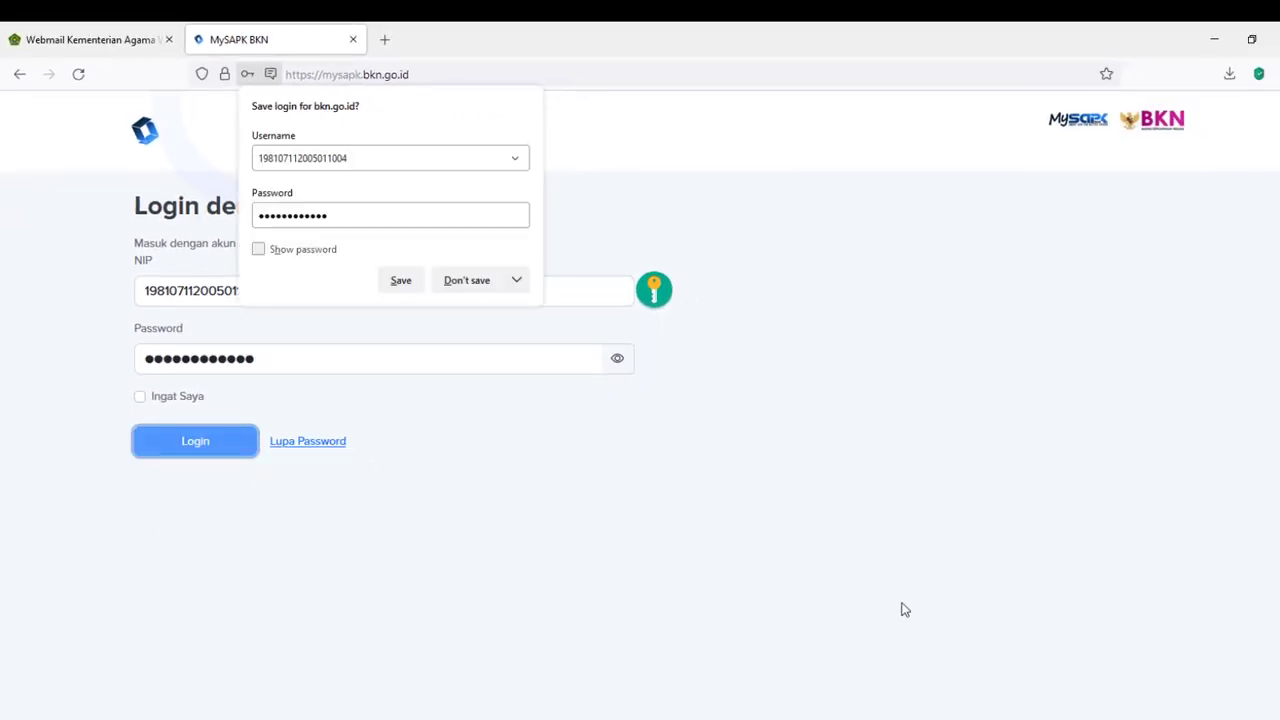
# - Decline saving the login and review the dashboard's PDM period 15 Juli–14 Oktober 2021 and 0/12 progress
pyautogui.click(461, 282)
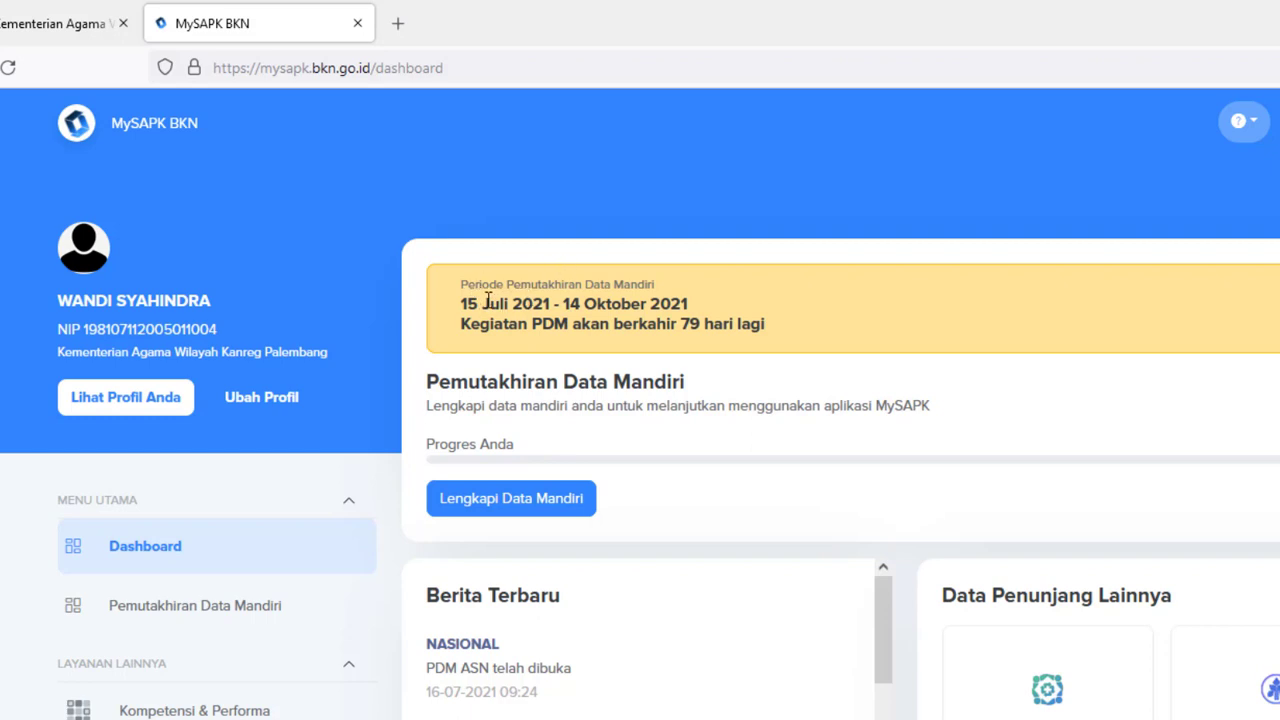
pyautogui.moveTo(462, 310); pyautogui.dragTo(686, 298)
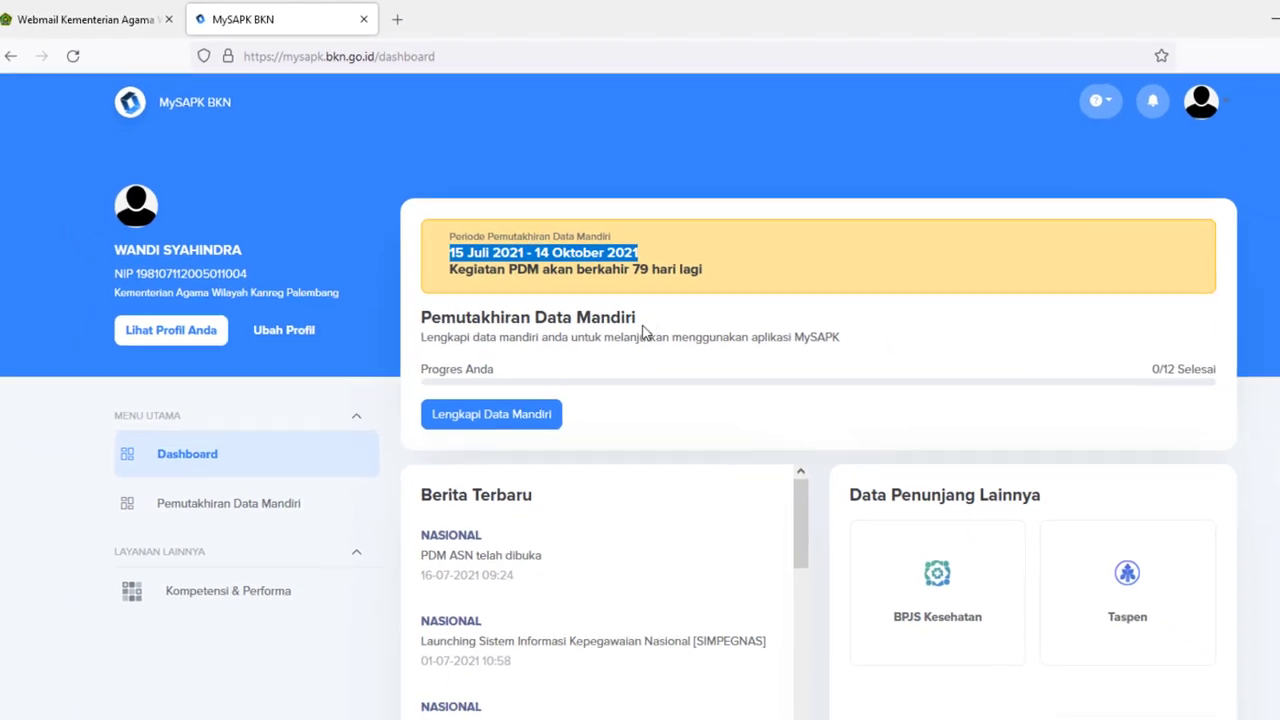
pyautogui.click(648, 328)
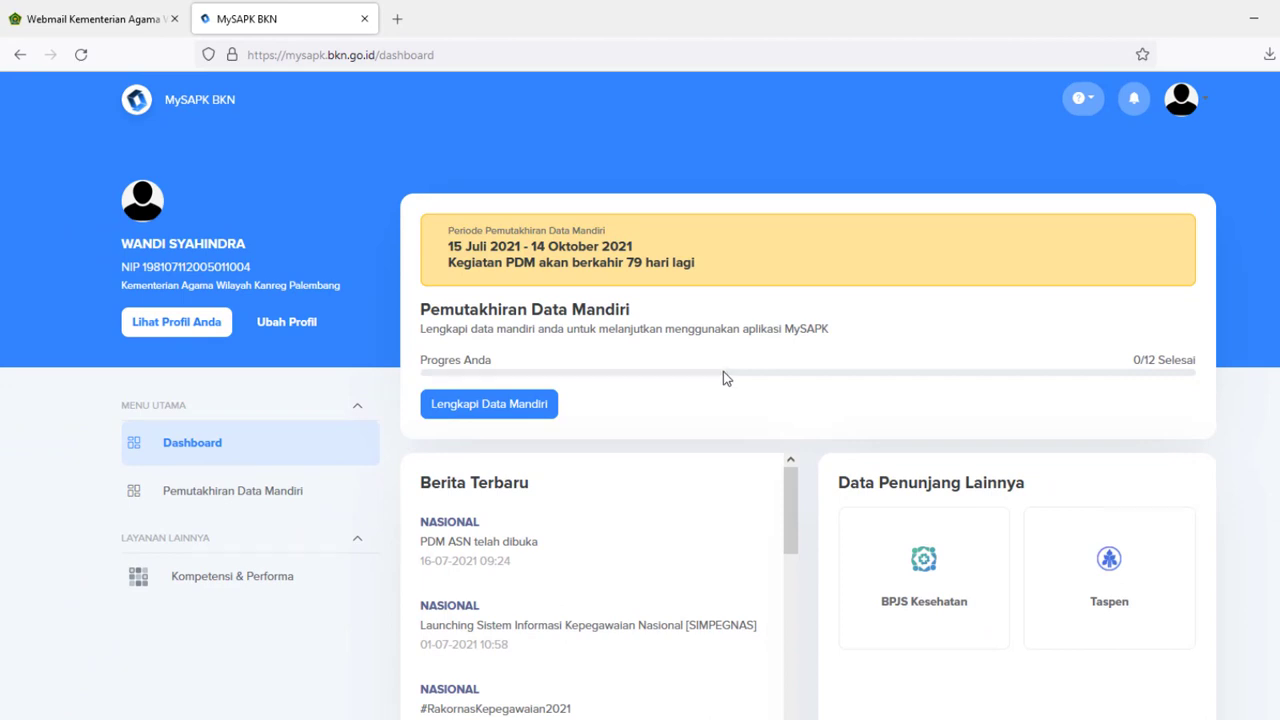
pyautogui.scroll(-2, 724, 373)
pyautogui.scroll(2, 723, 372)
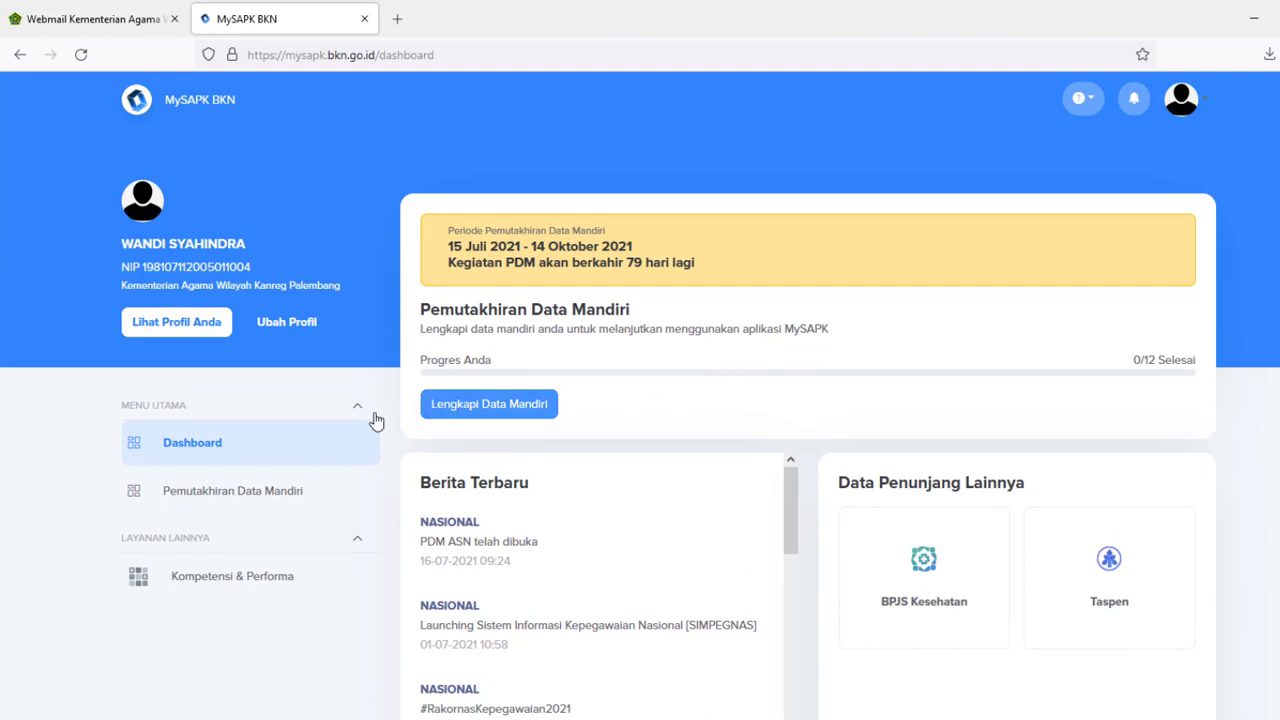